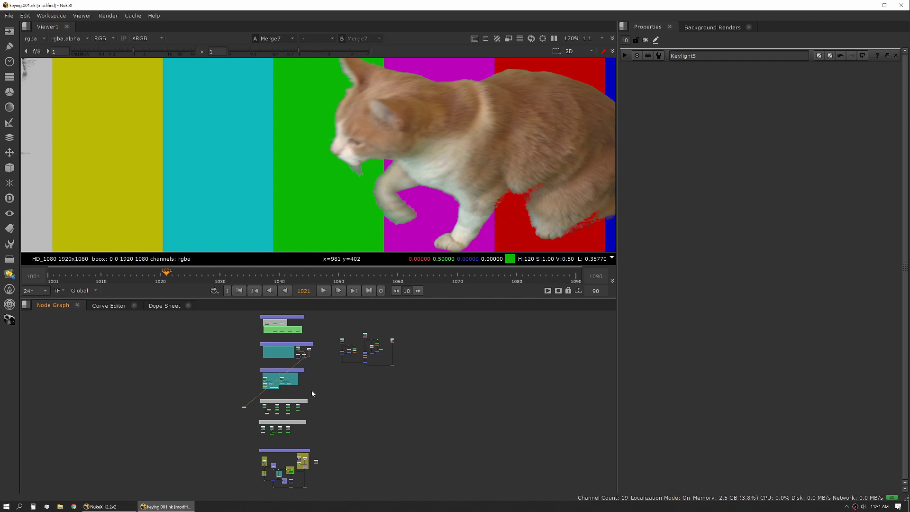
Step: Display the output of the Denoise node from the Prep section's Denoising group in the viewer
scroll(312, 392, "up", 5)
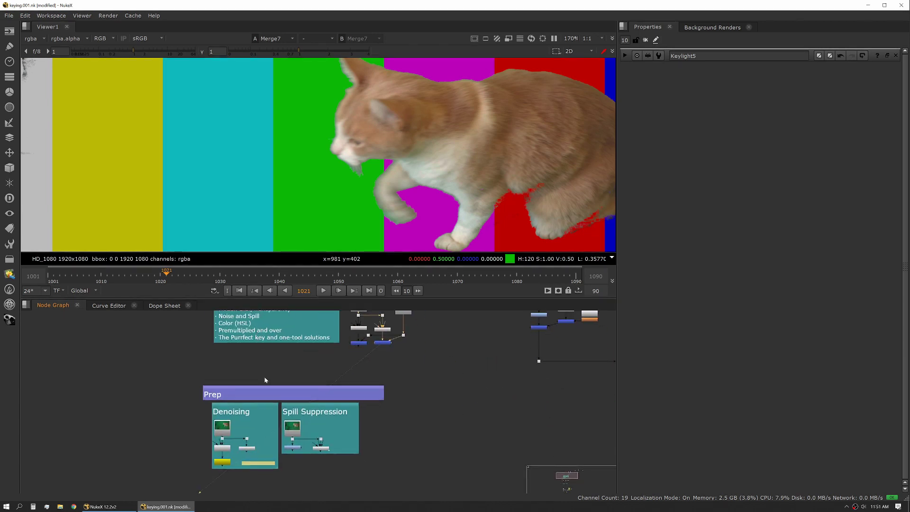
scroll(253, 408, "up", 3)
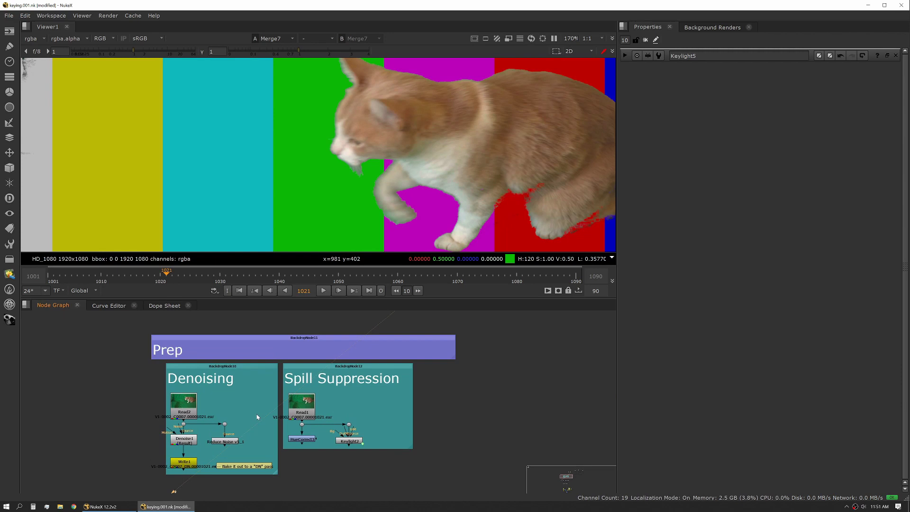
left_click(187, 442)
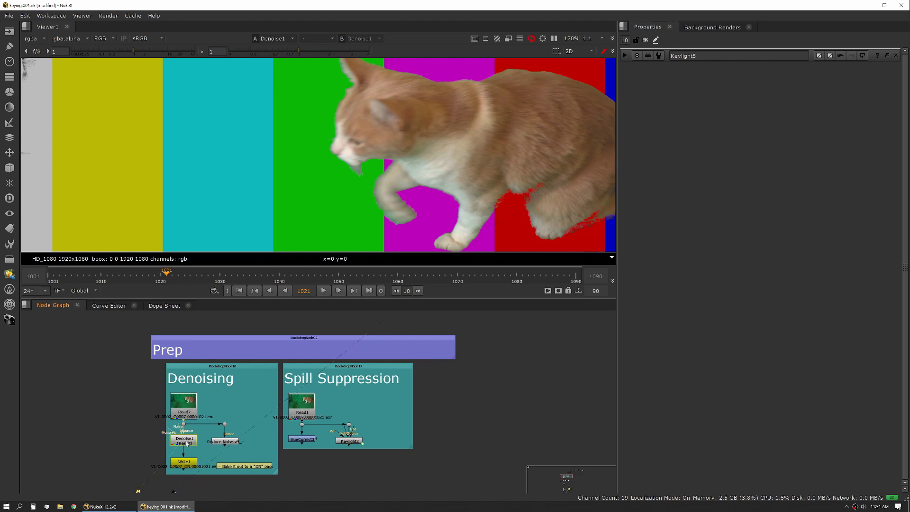
key("1")
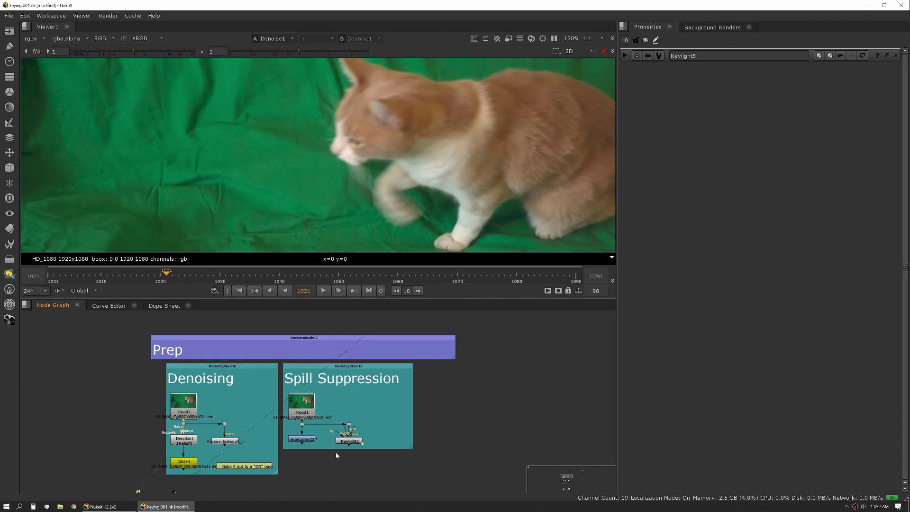
Step: View the output of the HueCorrect node in the Spill Suppression group and open its properties
left_click(302, 439)
key("1")
scroll(348, 175, "down", 4)
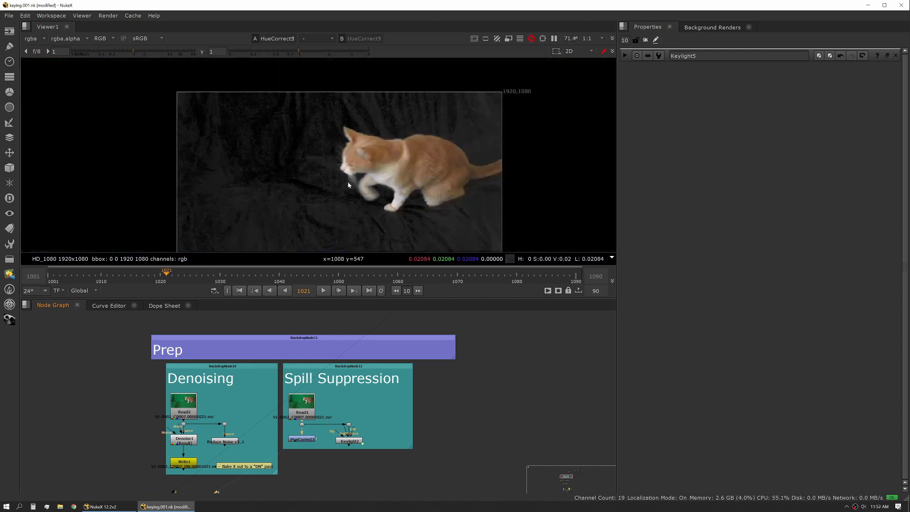
double_click(310, 437)
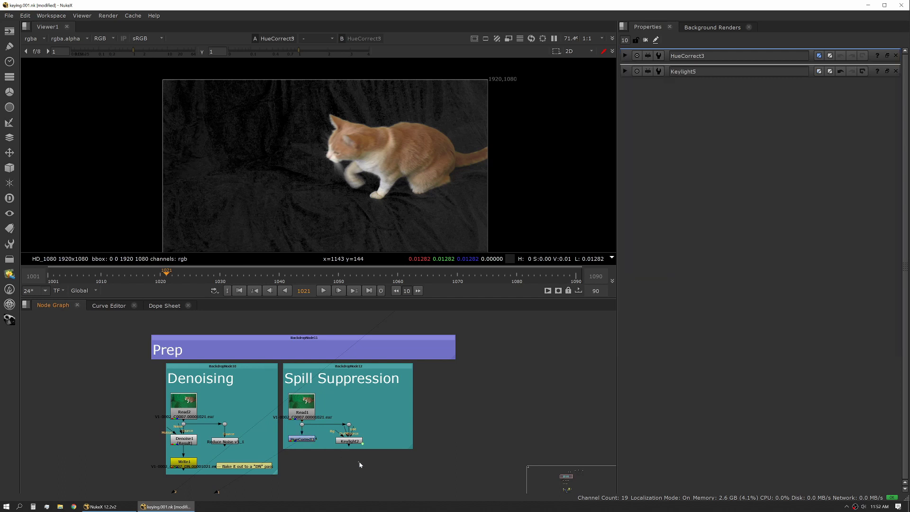
Step: View the output of the Keylight node in the Spill Suppression group and open its properties
left_click(350, 441)
key("1")
double_click(351, 441)
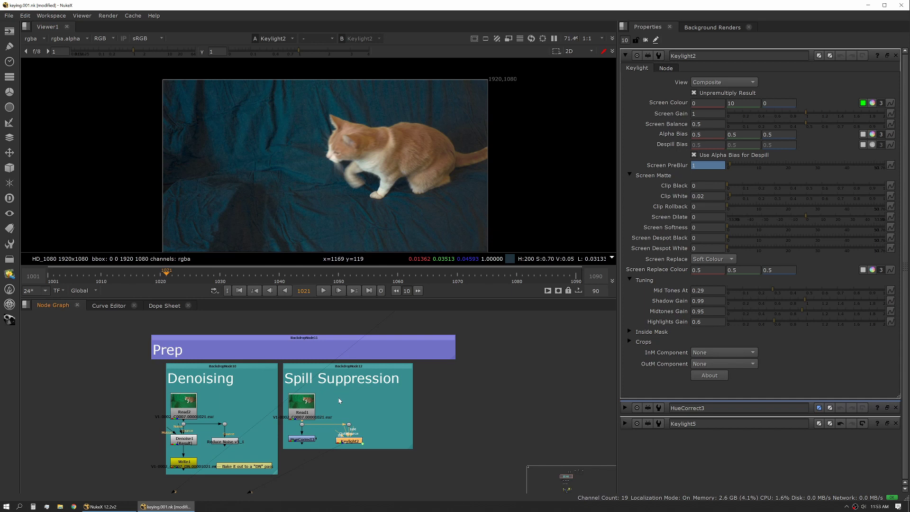
Step: Replace the HueCorrect node in the Spill Suppression group with a fresh HueCorrect node and open its properties
left_click(308, 440)
key("1")
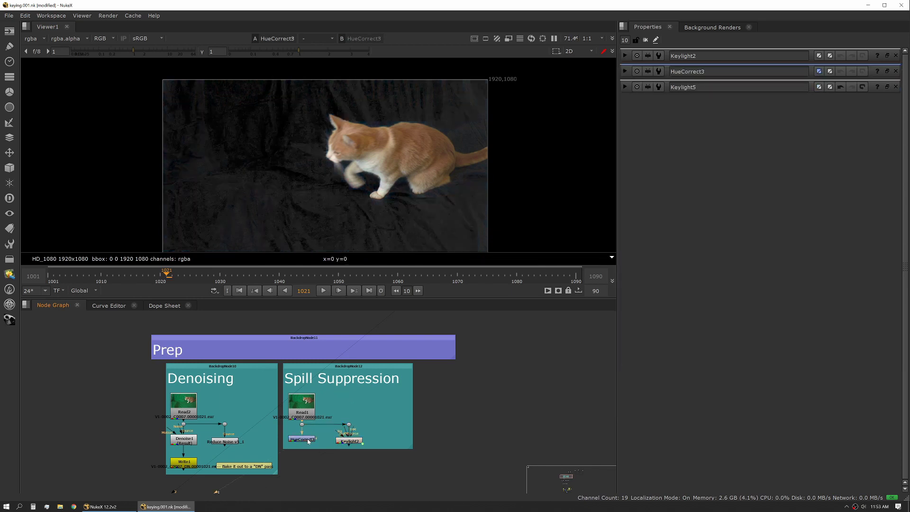
double_click(308, 439)
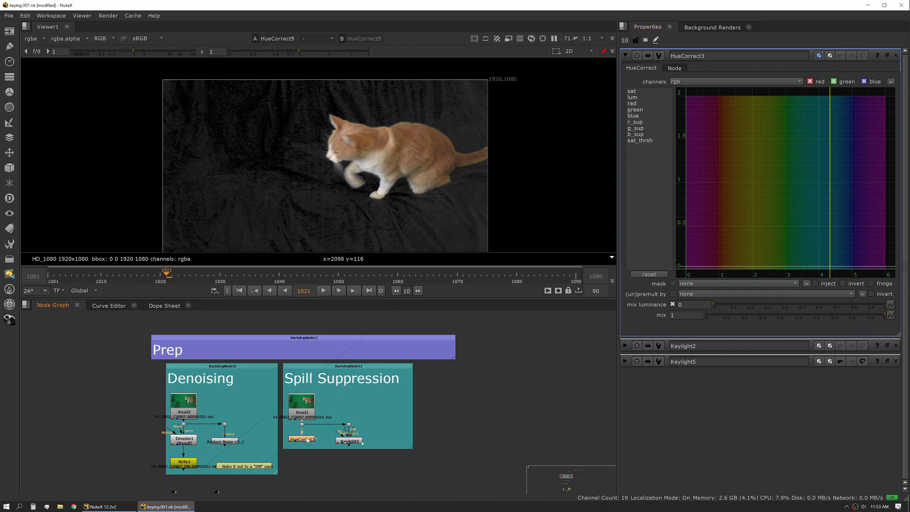
key("Tab")
type("hue")
key("Return")
key("Delete")
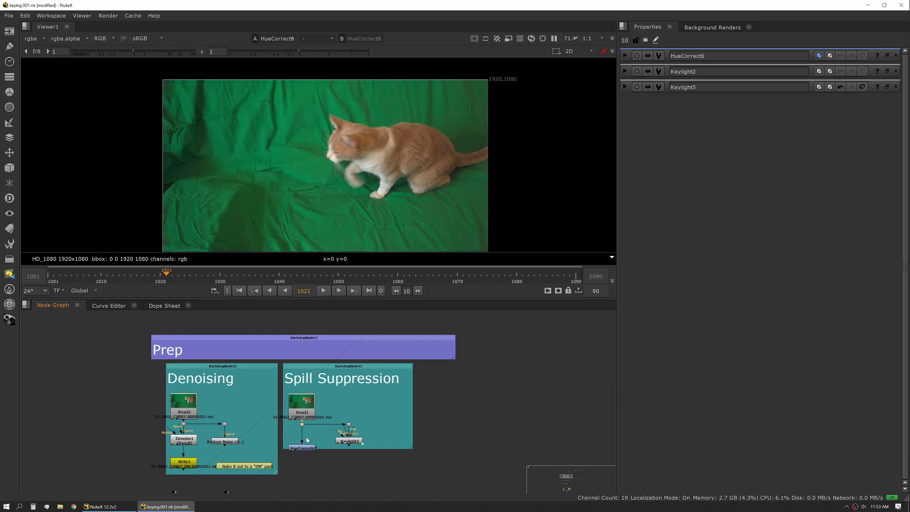
double_click(306, 448)
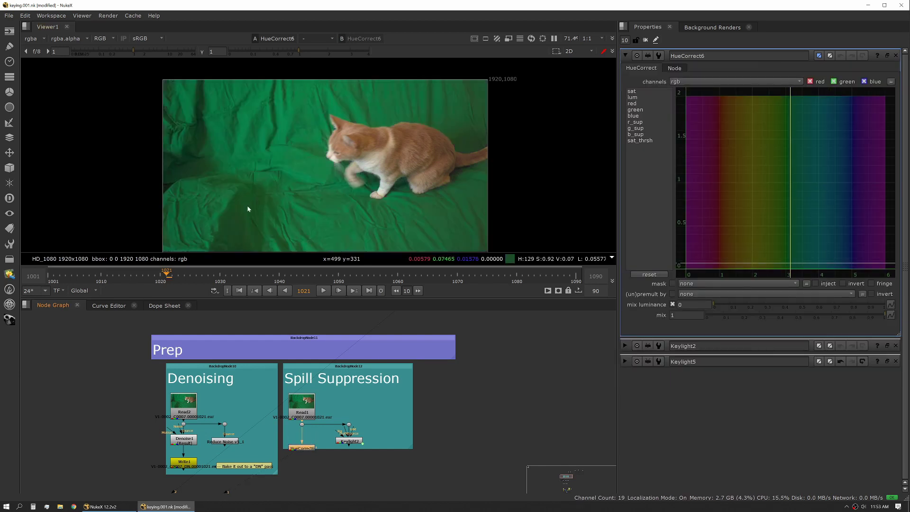
Step: Sample a rectangular area of the green backdrop beside the cat to locate its hue on the HueCorrect graph
left_click_drag(197, 119, 280, 197, "ctrl+shift")
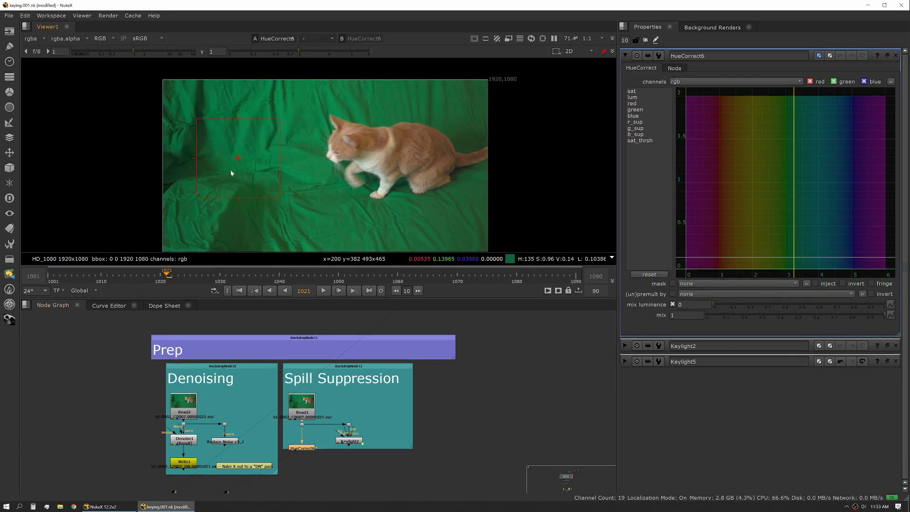
double_click(300, 448)
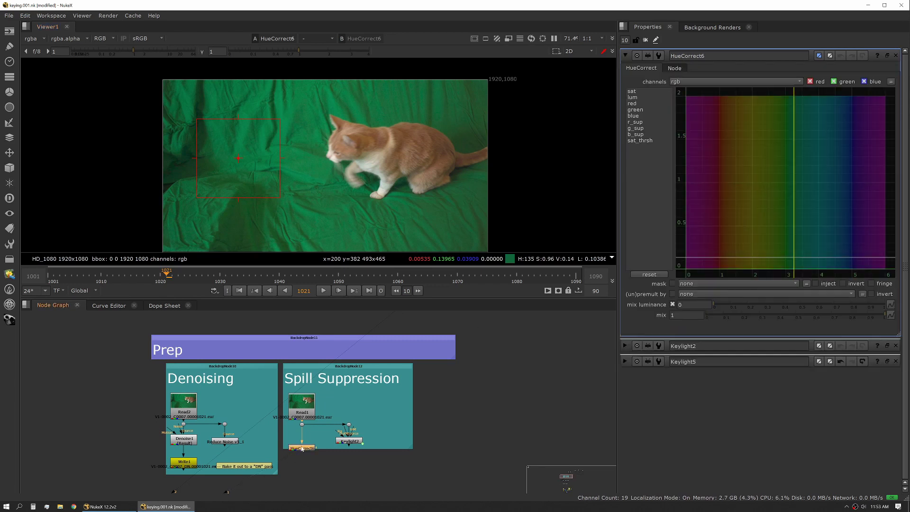
left_click_drag(252, 141, 323, 205, "ctrl+shift")
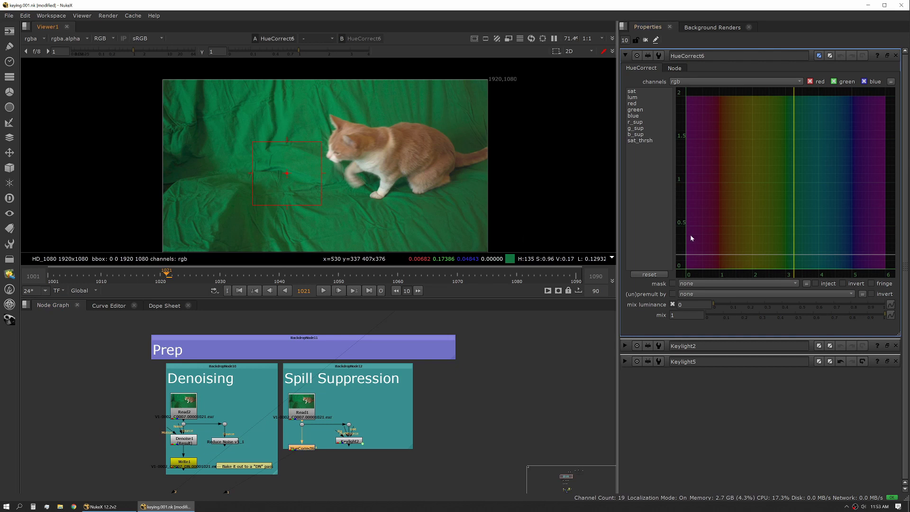
left_click_drag(414, 141, 366, 141, "ctrl+shift")
left_click_drag(214, 134, 287, 174, "ctrl+shift")
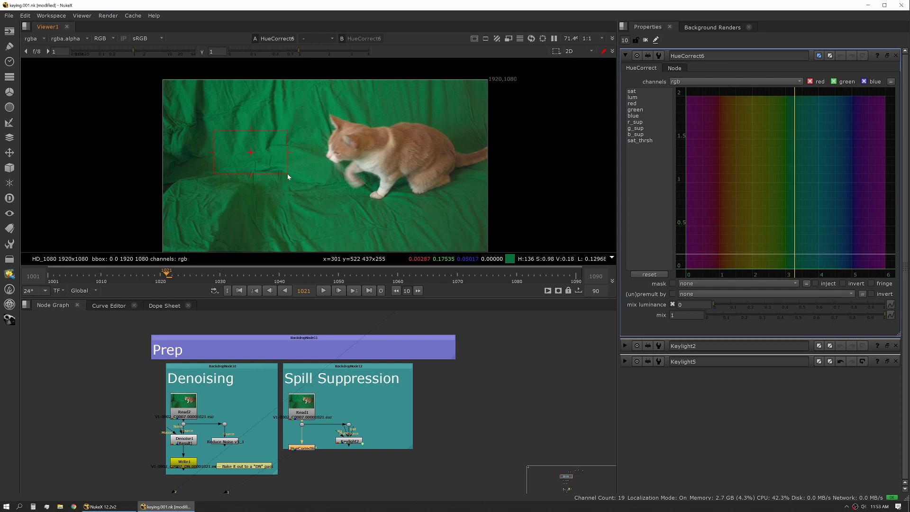
Step: Lower the g_sup curve at hue 3, and pull the sat curve down at hue 3 and to about 0.37 at hue 4
left_click(657, 128)
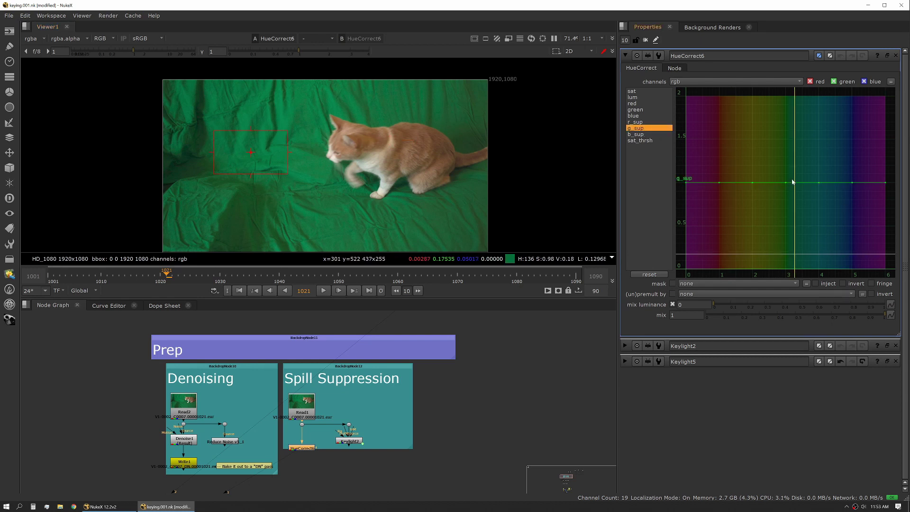
left_click_drag(786, 182, 795, 235)
left_click(633, 90)
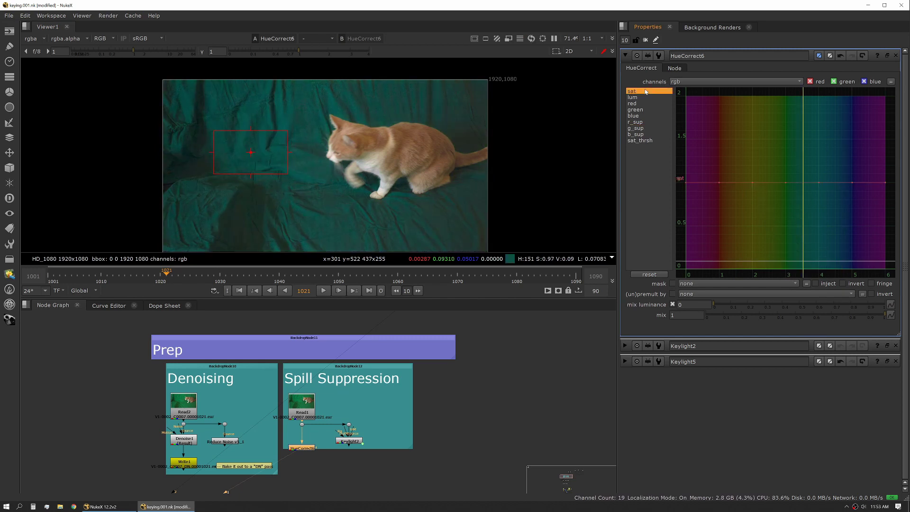
left_click(786, 182)
left_click_drag(786, 188, 786, 250)
left_click_drag(816, 183, 819, 237)
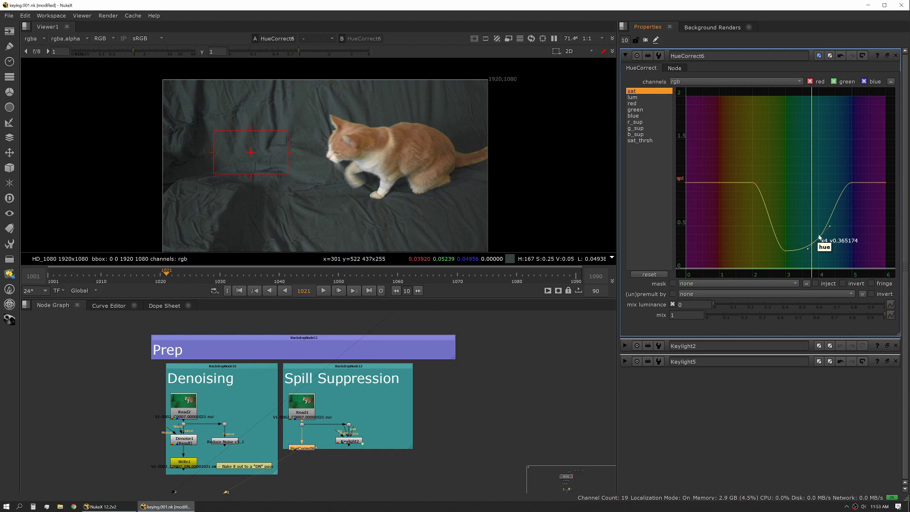
Step: Lower the sat curve's point at hue 2, and set the g_sup curve's point at hue 2 to about 0.58
scroll(818, 238, "up", 2)
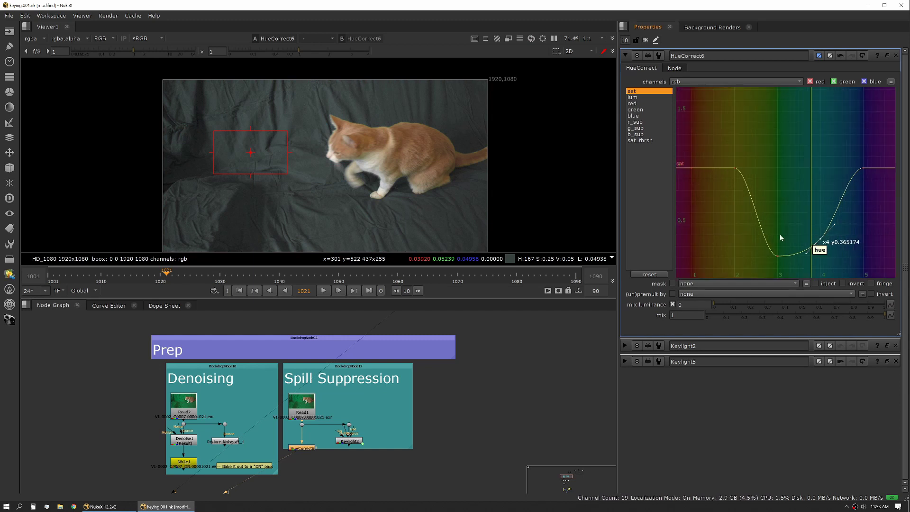
scroll(392, 132, "up", 2)
scroll(392, 132, "up", 2)
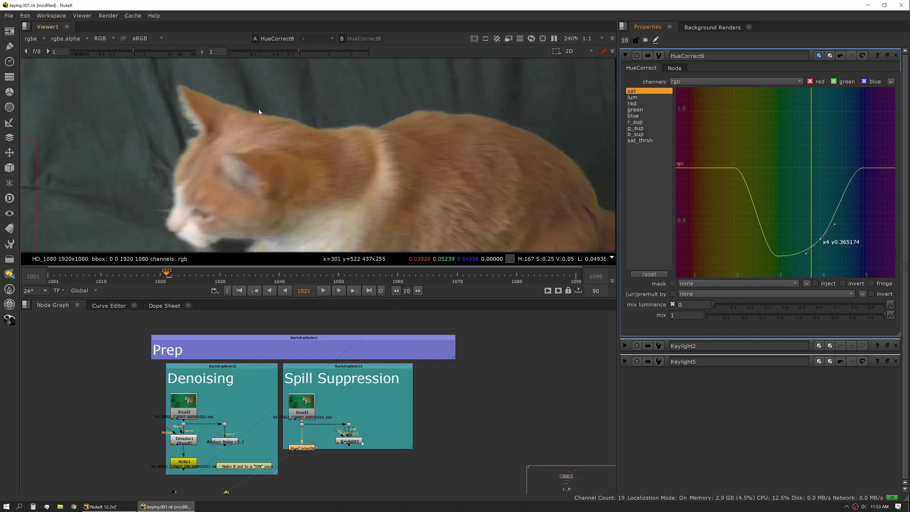
scroll(362, 134, "up", 2)
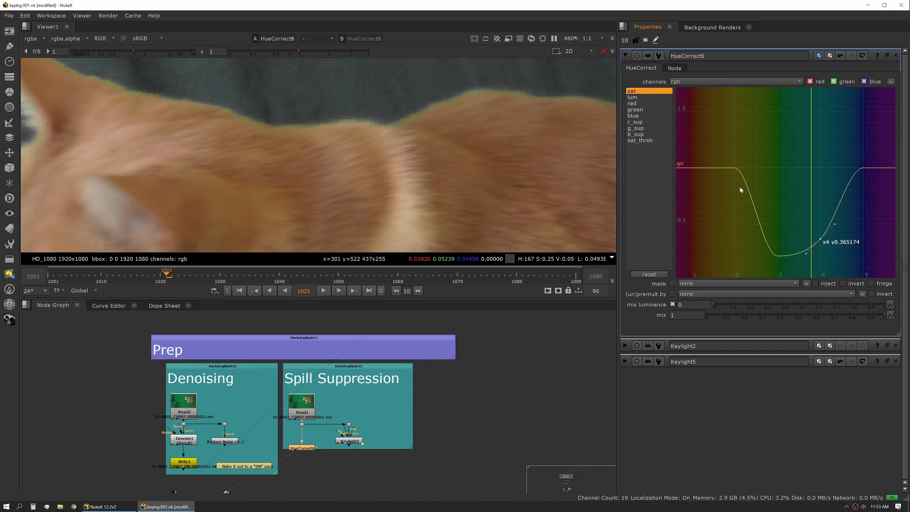
left_click_drag(735, 168, 733, 208)
left_click(635, 128)
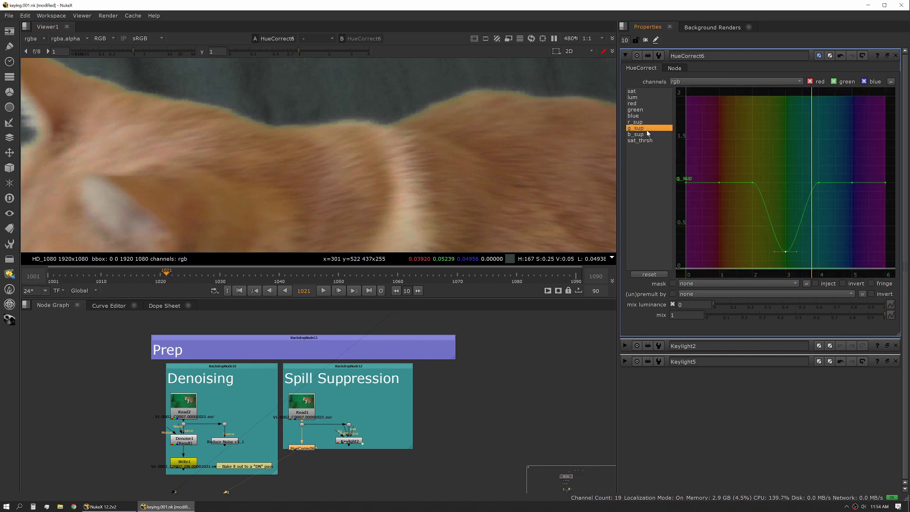
left_click_drag(753, 182, 753, 218)
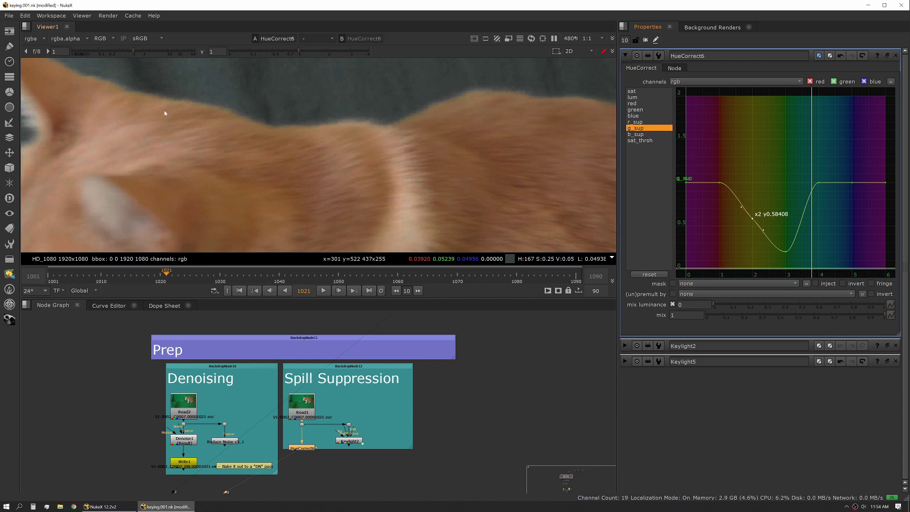
Step: Inspect the despilled edges around the cat's legs and compare the image with the HueCorrect node disabled and enabled
scroll(223, 137, "down", 5)
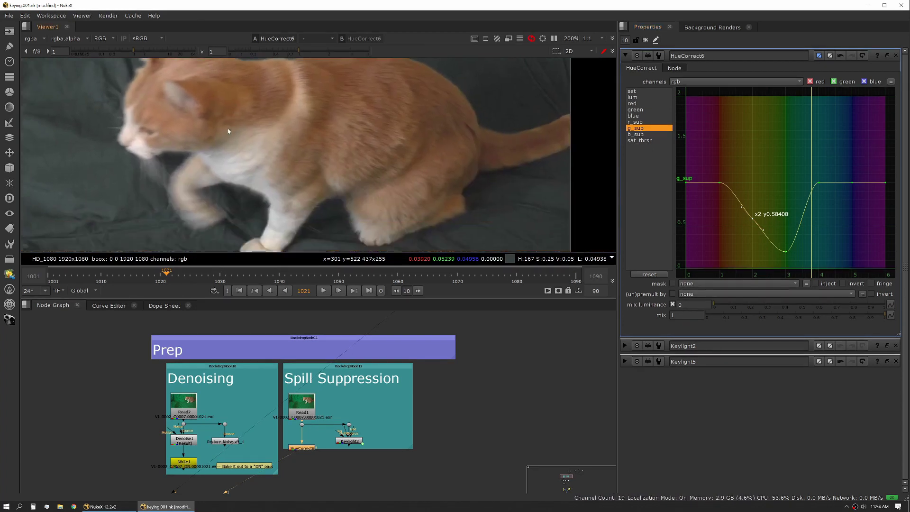
scroll(232, 182, "up", 4)
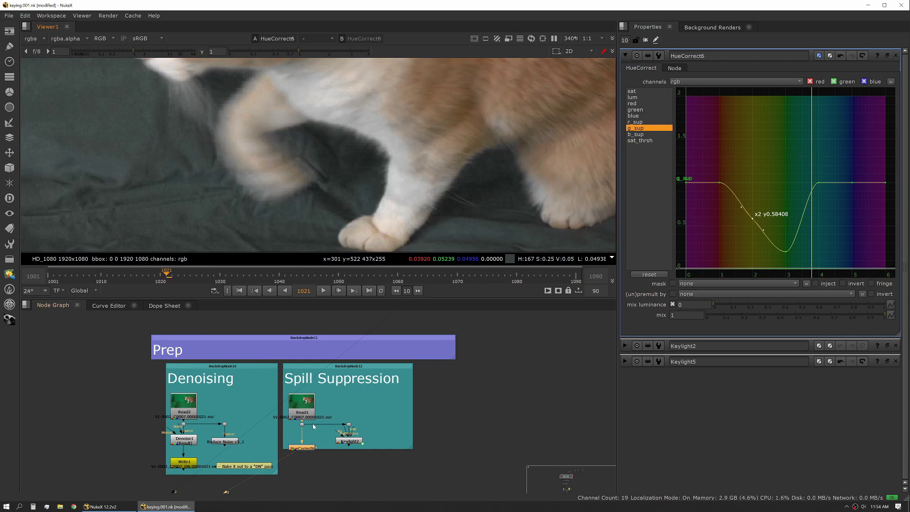
key("d")
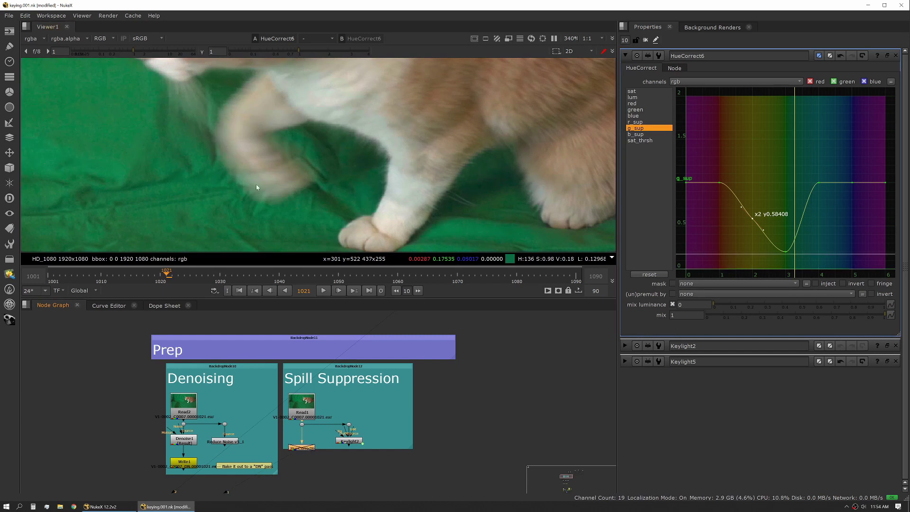
key("d")
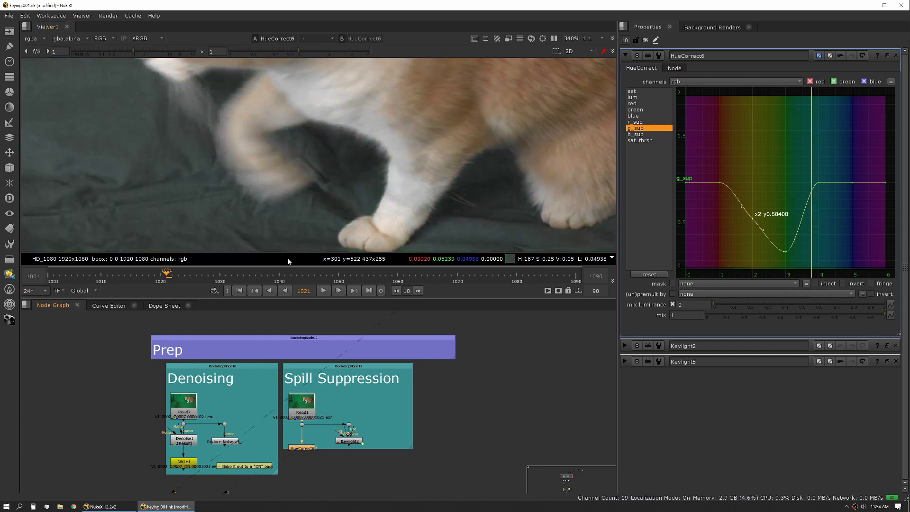
Step: Display the alpha channel of the Difference node in the Simple Keyers section
middle_click_drag(260, 428, 333, 410)
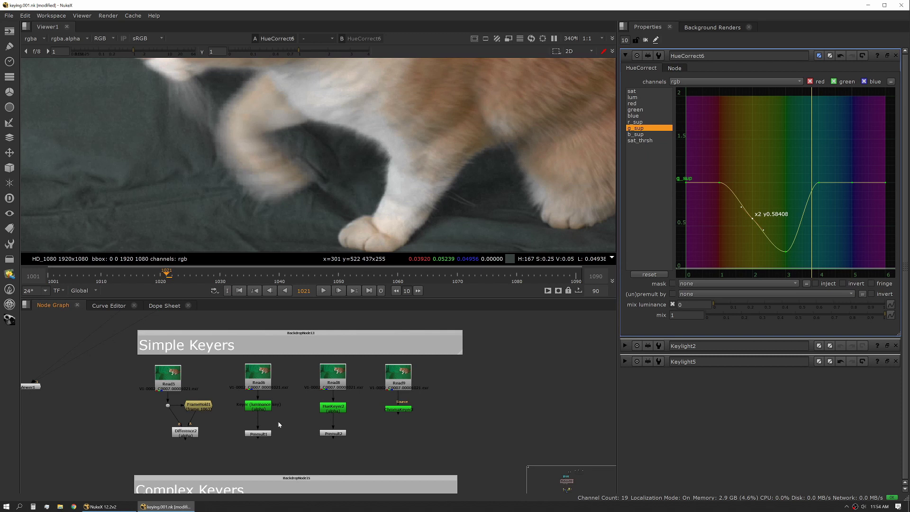
left_click(193, 432)
key("1")
scroll(290, 216, "down", 3)
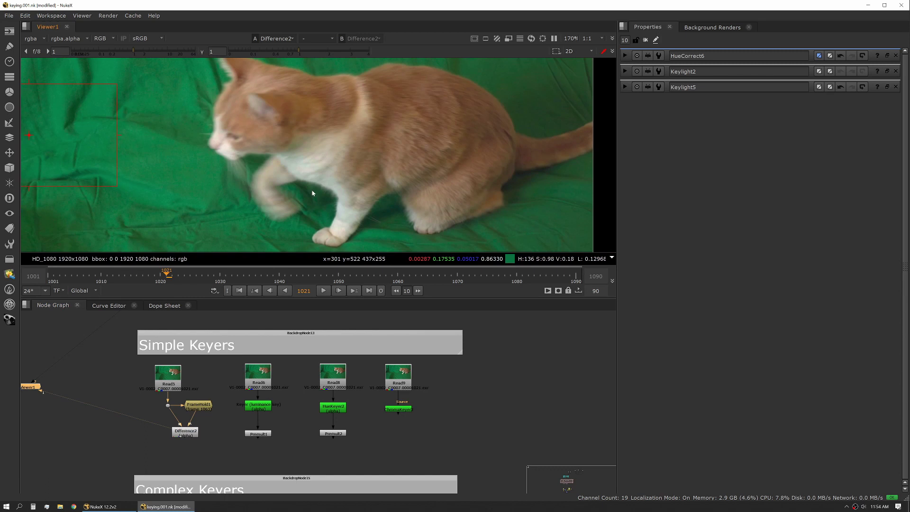
key("a")
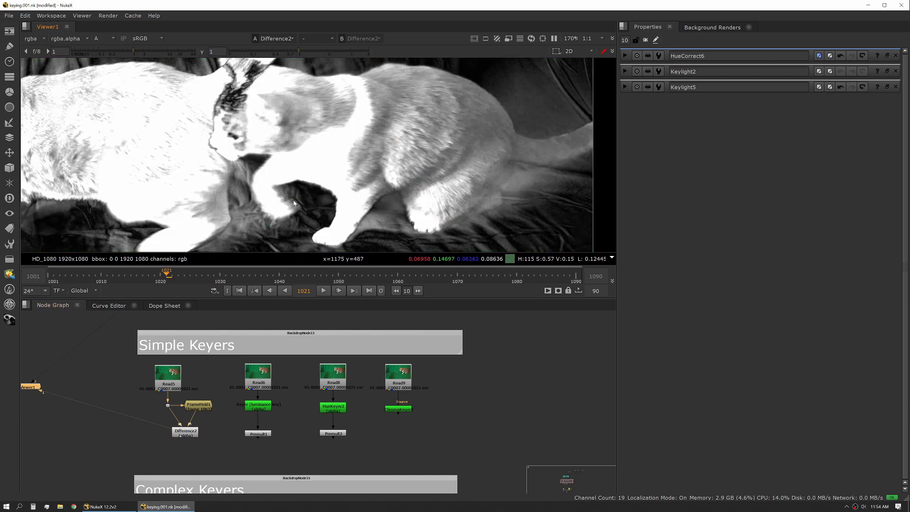
scroll(293, 201, "down", 2)
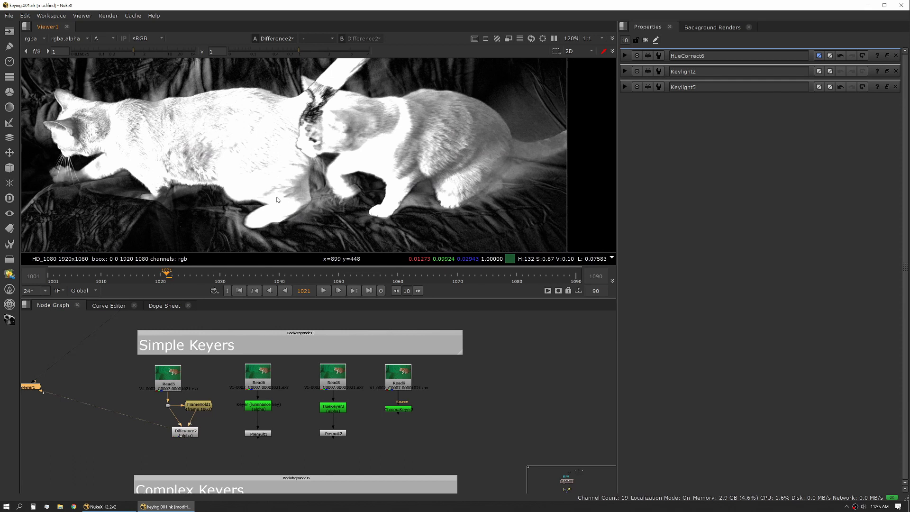
Step: Set the gain of the Difference node to 1
double_click(185, 432)
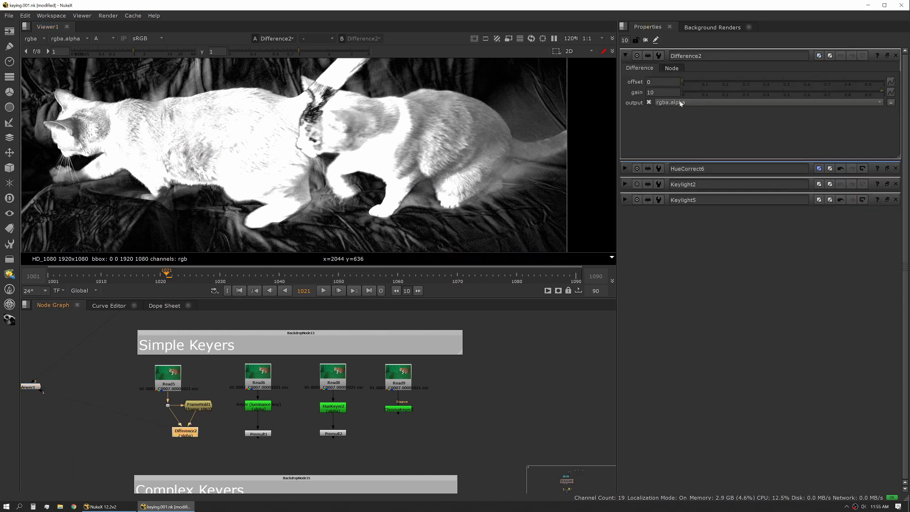
double_click(663, 92)
type("1")
key("Return")
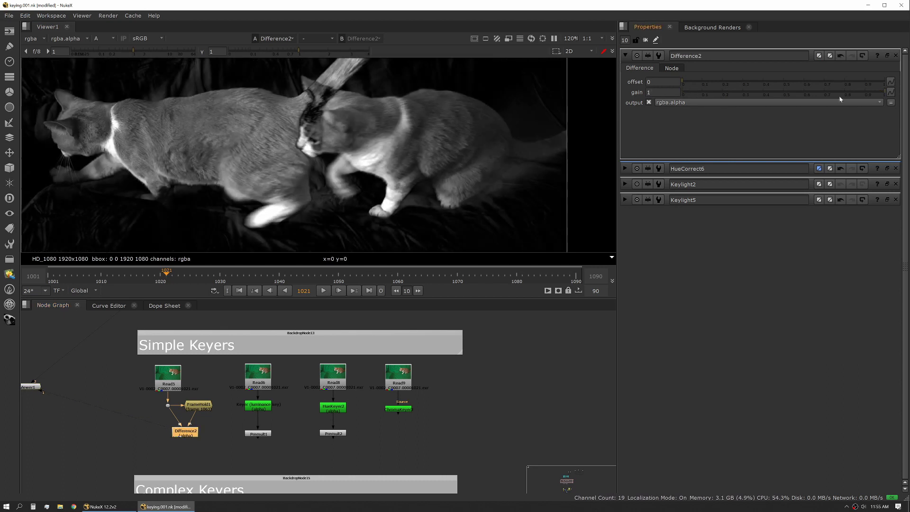
Step: Try an offset of 0.55 on the Difference node and return the offset to 0
left_click_drag(696, 81, 794, 81)
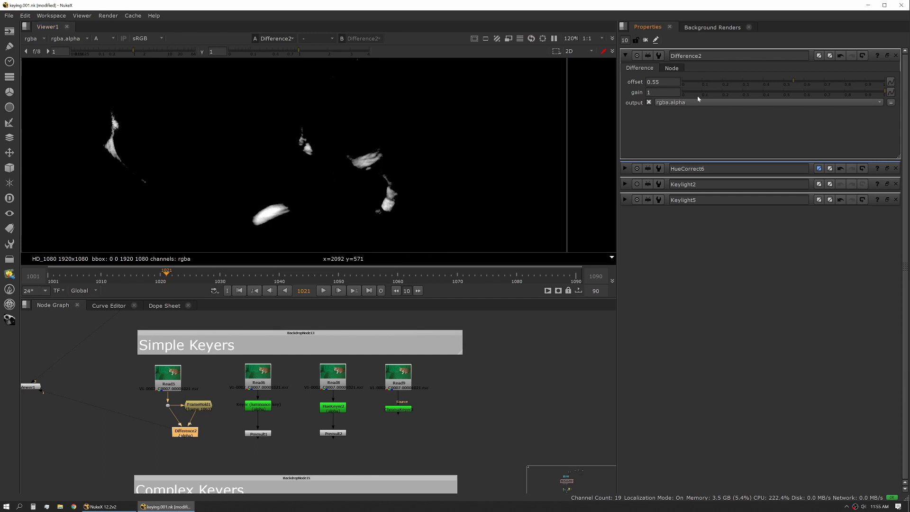
double_click(664, 81)
type("0.")
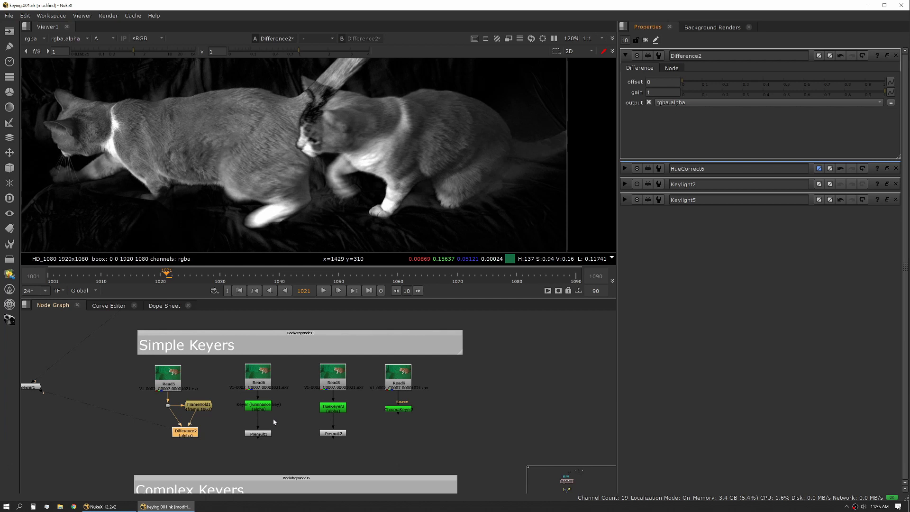
Step: View the Keyer node's output with its settings open and look through the available key operations
double_click(258, 406)
key("1")
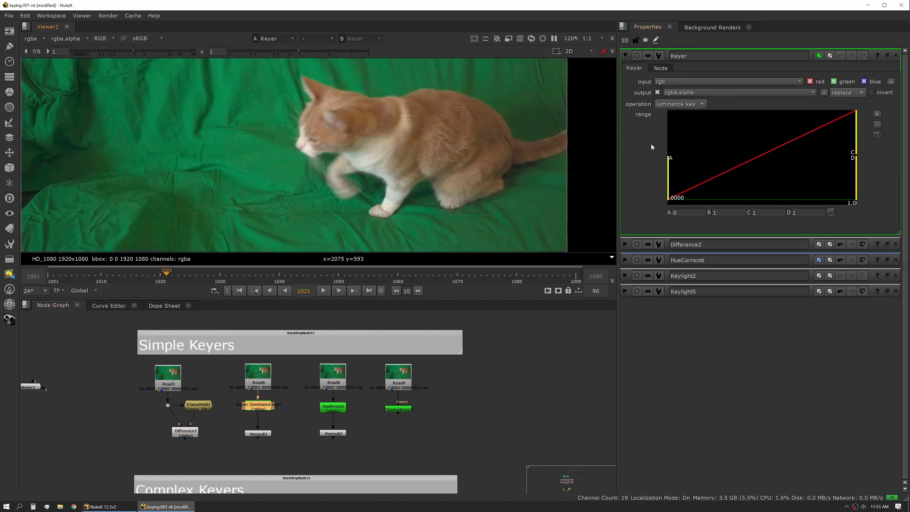
left_click(676, 104)
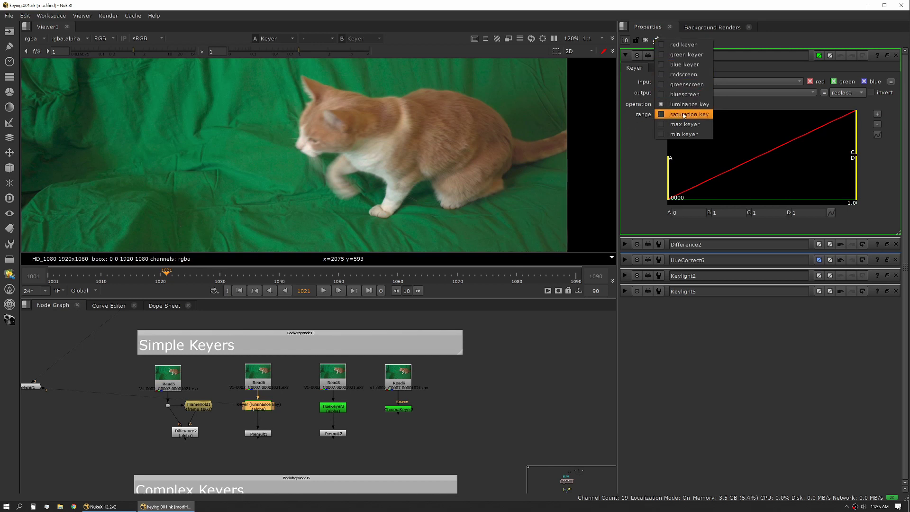
left_click(386, 184)
Step: Compare the red, green and blue channels of the cat footage to judge the contrast between cat and green screen
key("r")
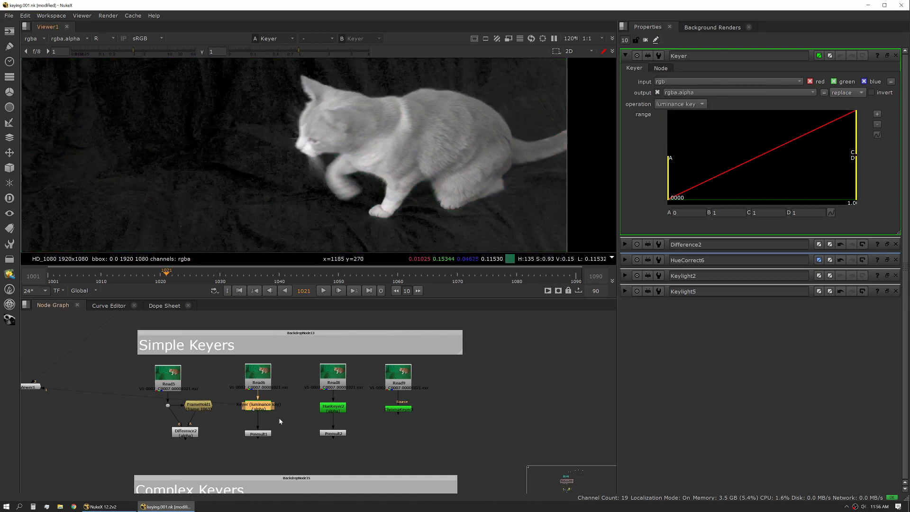
key("r")
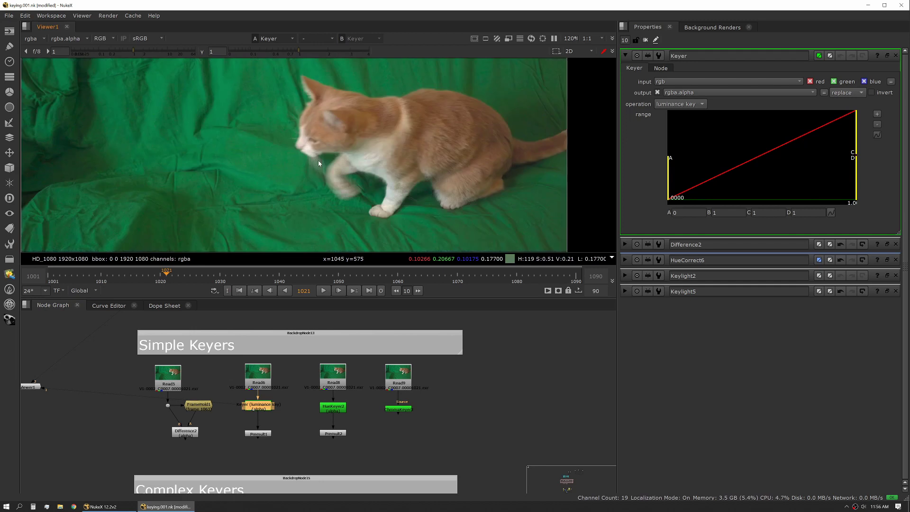
key("r")
key("g")
key("b")
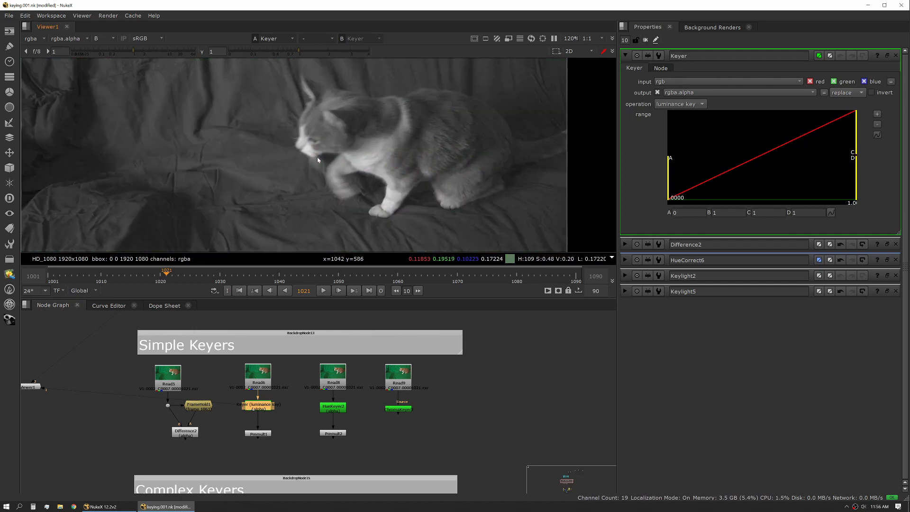
key("r")
key("g")
key("r")
key("g")
key("b")
key("r")
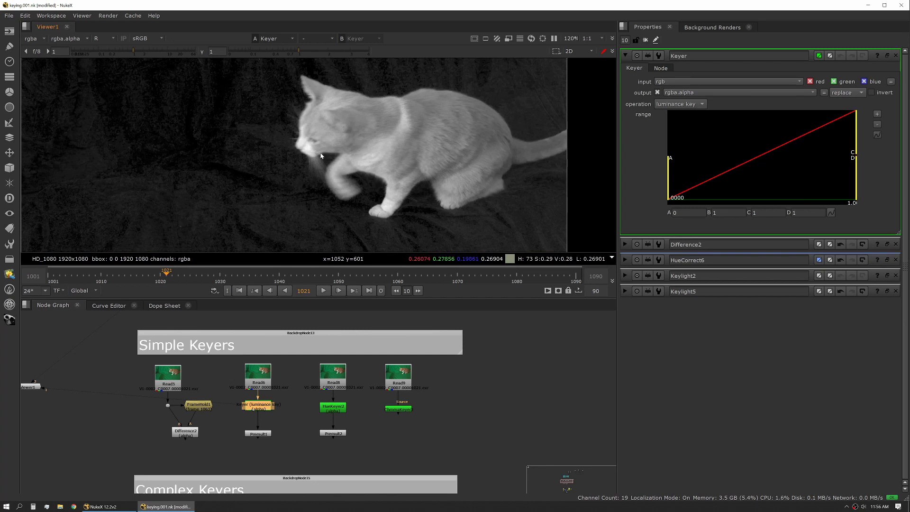
key("r")
key("r")
Step: Set the Keyer's operation to red keyer and display its alpha channel
left_click(682, 105)
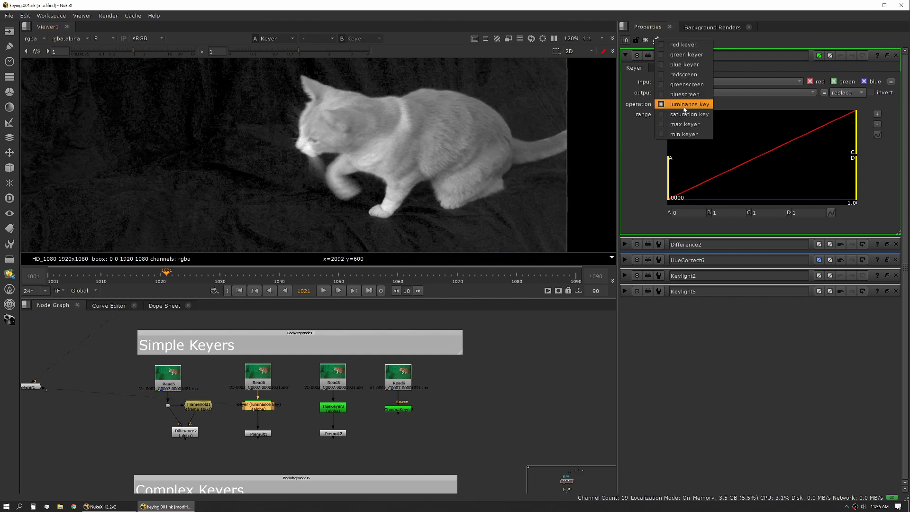
left_click(687, 45)
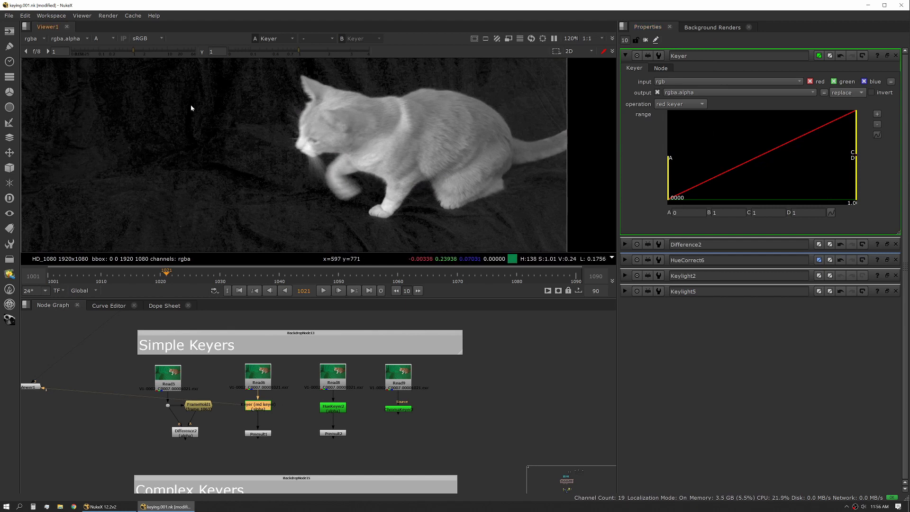
key("a")
key("a")
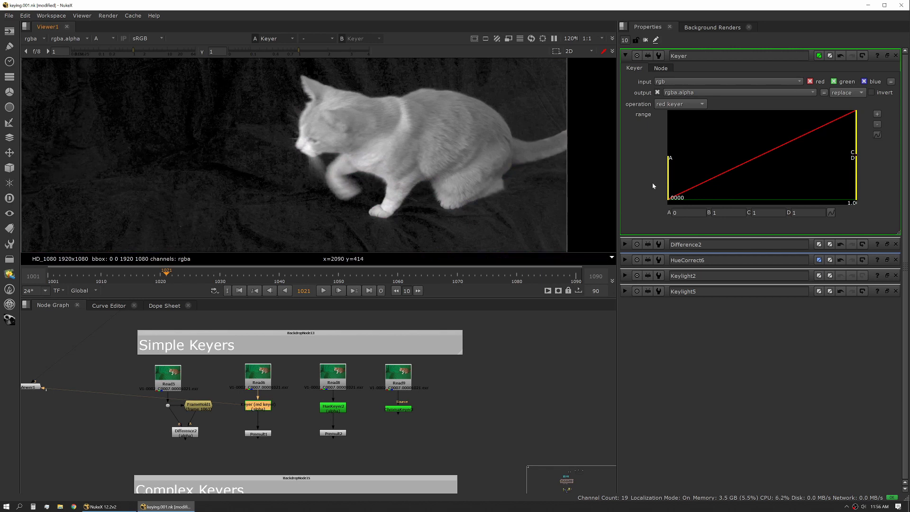
Step: Try raising the red key's range point A to about 0.022 and inspect the matte with the viewer gain at 64
mouse_move(670, 177)
left_click_drag(670, 177, 697, 171)
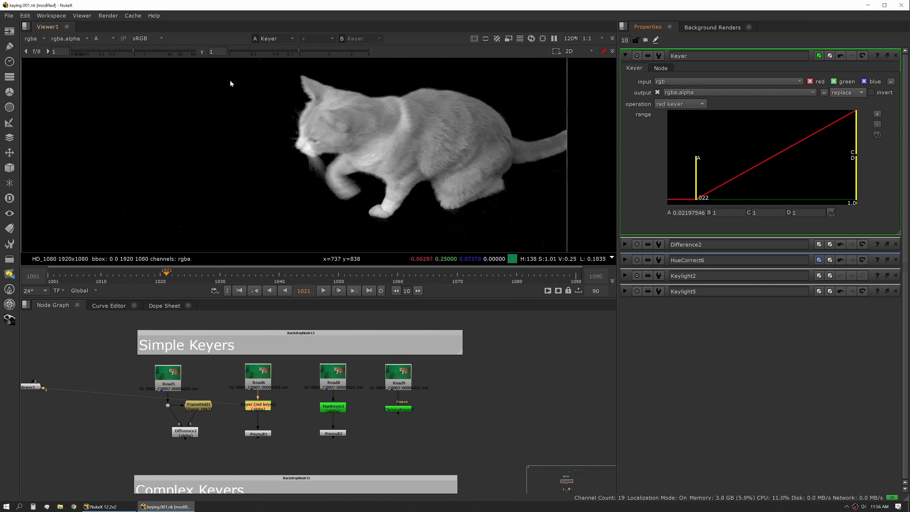
left_click(152, 51)
left_click_drag(152, 52, 195, 51)
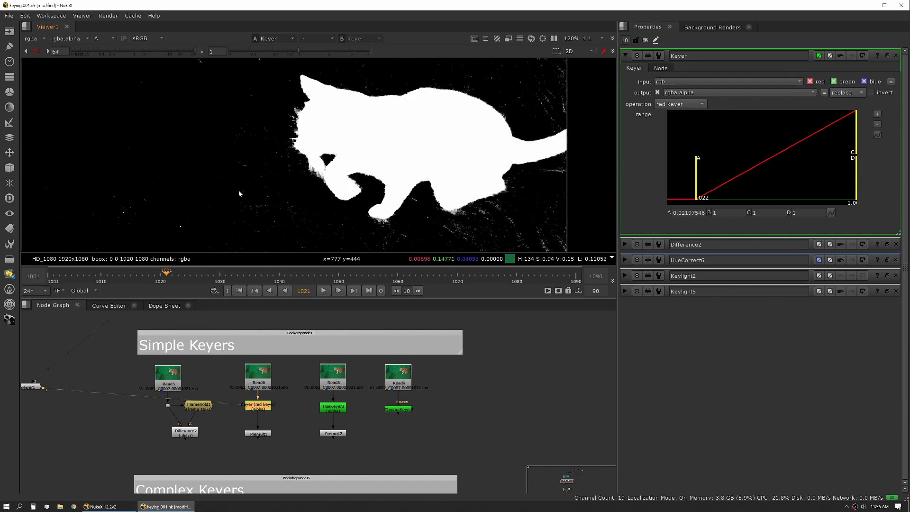
left_click(36, 51)
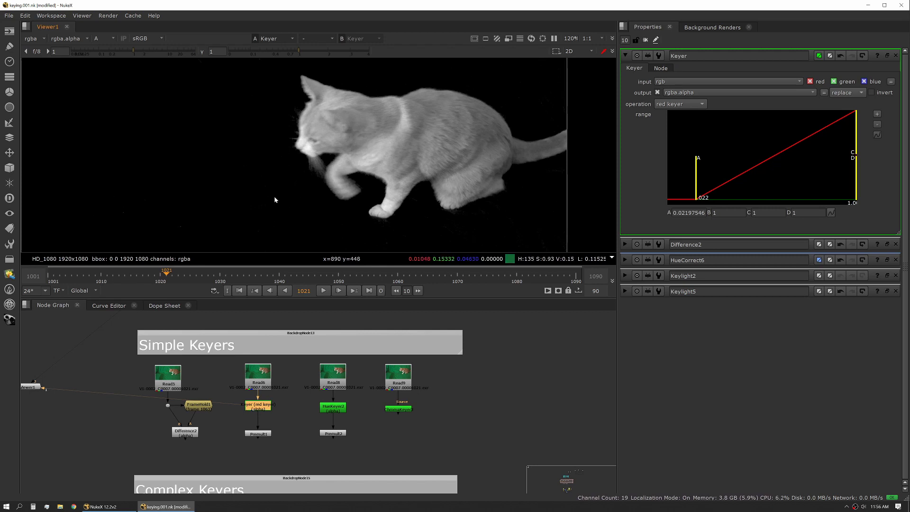
Step: Inspect the matte with viewer gamma at 0.05 and 4, restore gain and gamma to 1, and return range point A to 0
left_click_drag(297, 49, 243, 50)
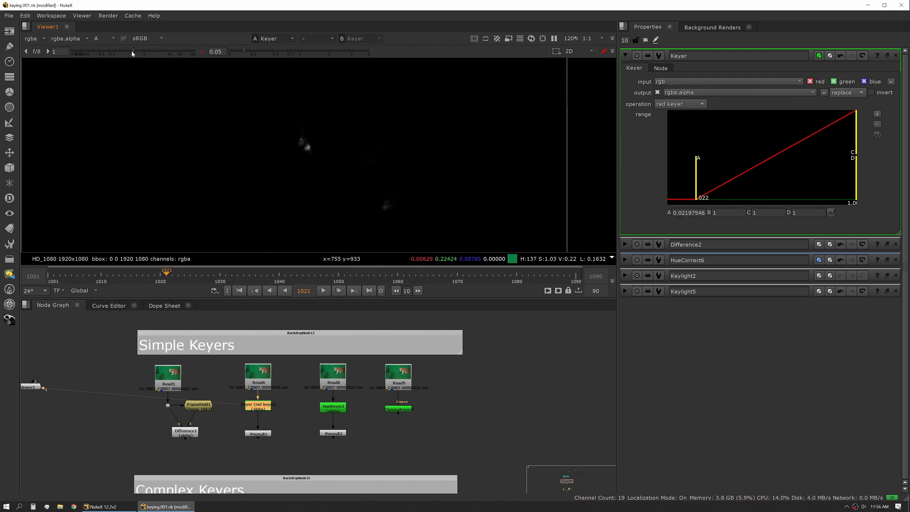
left_click(37, 52)
left_click(368, 51)
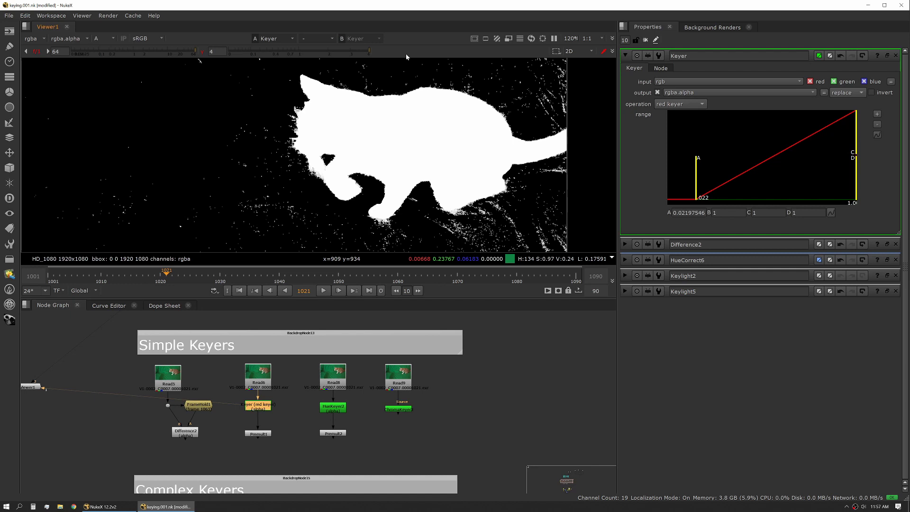
left_click(203, 52)
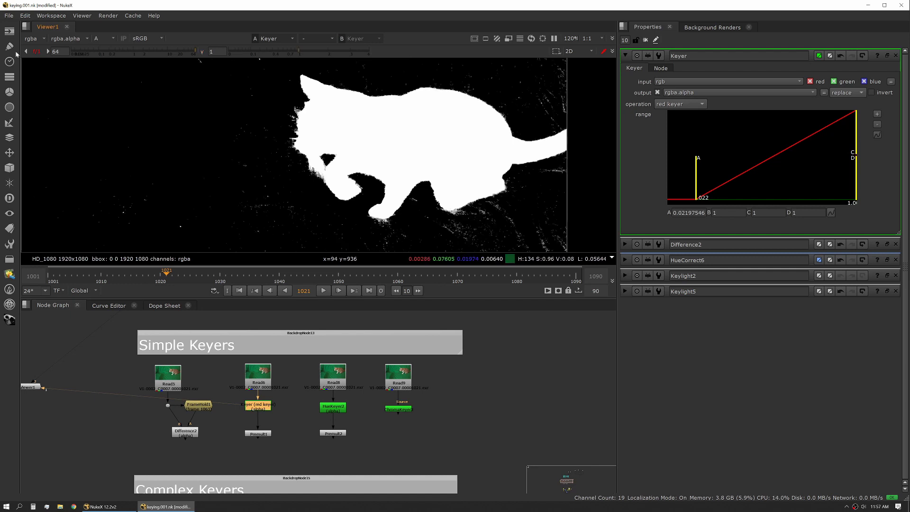
left_click(36, 51)
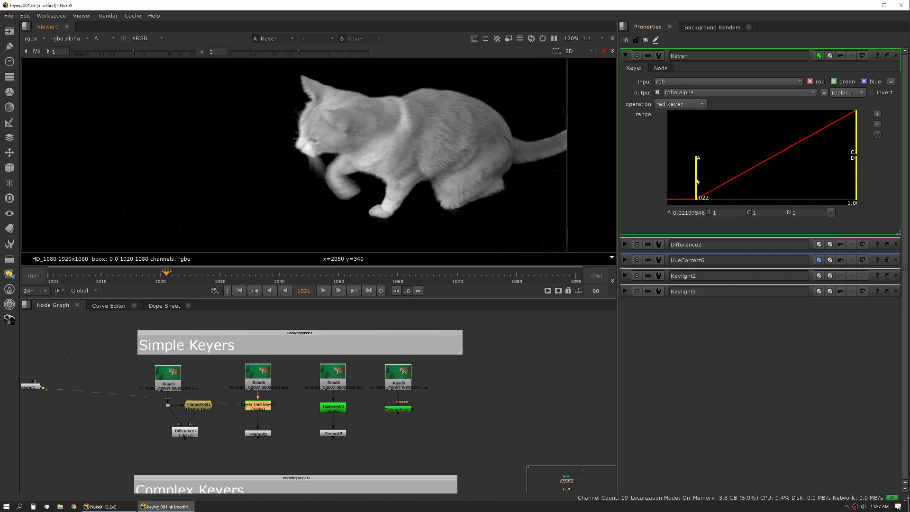
left_click_drag(697, 180, 662, 203)
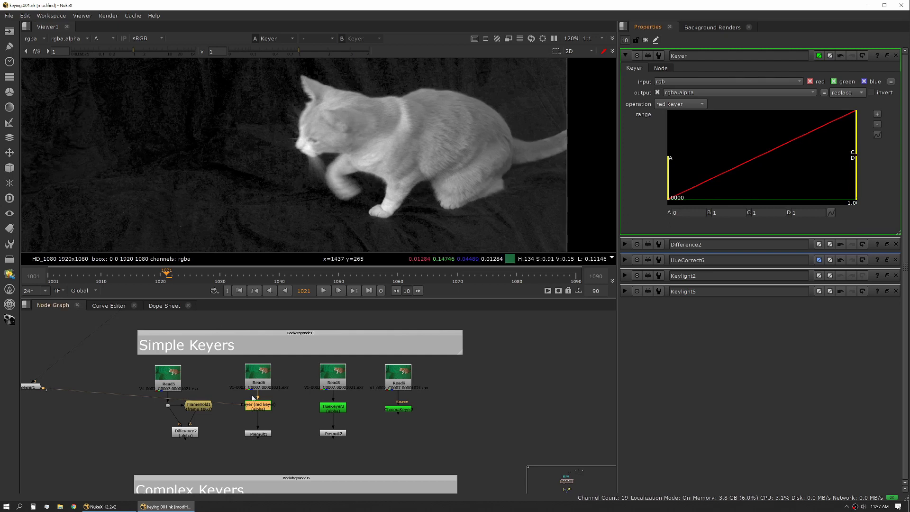
Step: Insert a ColorCorrect node between Read6 and the Keyer and set its master gain to 2.75
scroll(263, 377, "up", 2)
left_click(258, 375)
key("1")
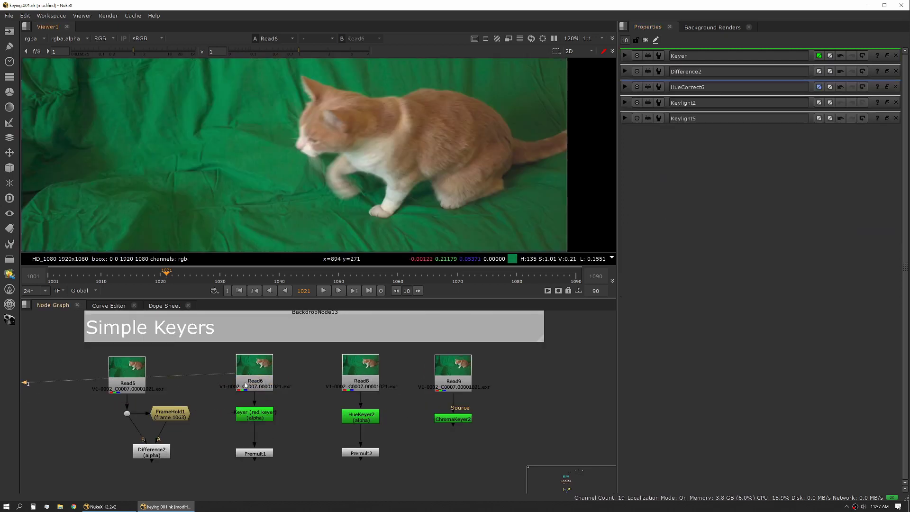
key("c")
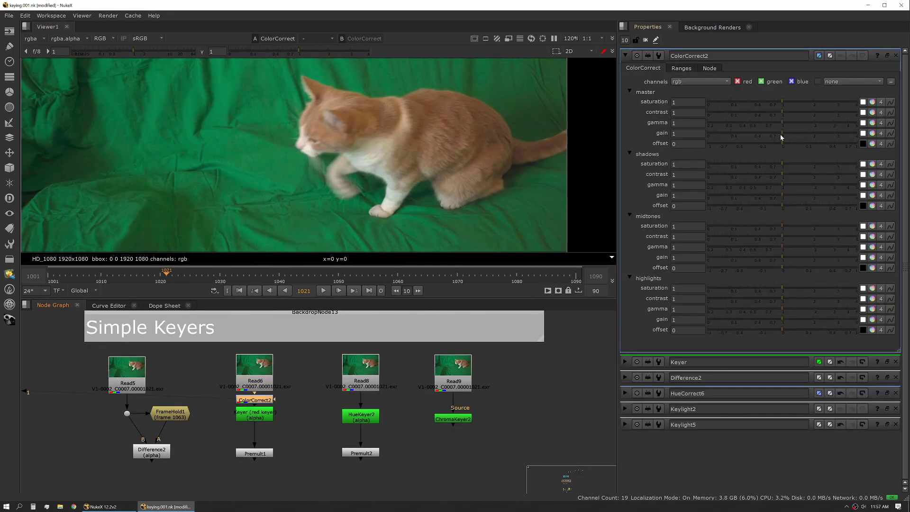
left_click_drag(781, 133, 832, 130)
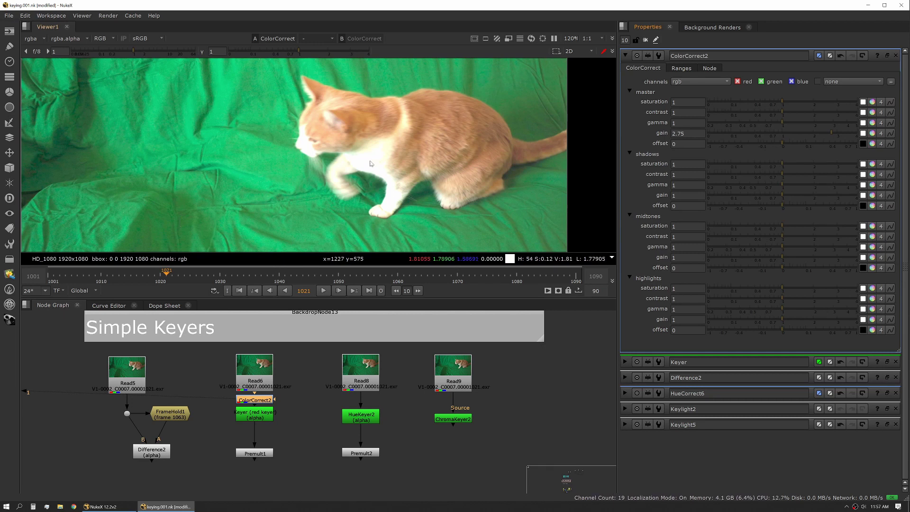
Step: Display the Keyer's alpha channel and set its operation to luminance key
double_click(260, 417)
key("1")
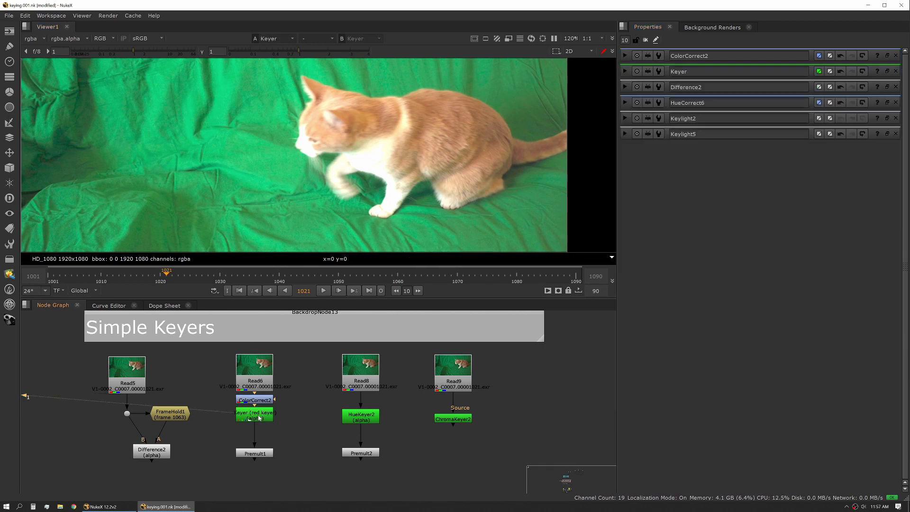
key("a")
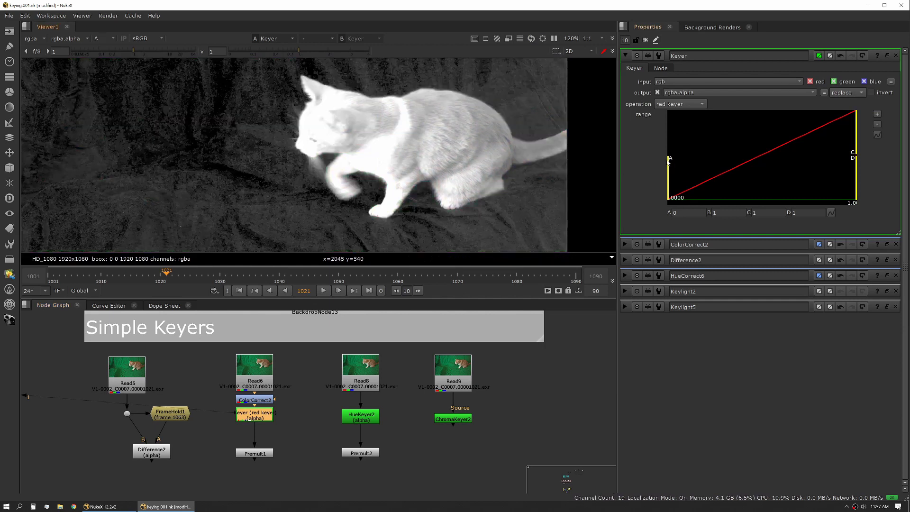
left_click(680, 104)
left_click(700, 168)
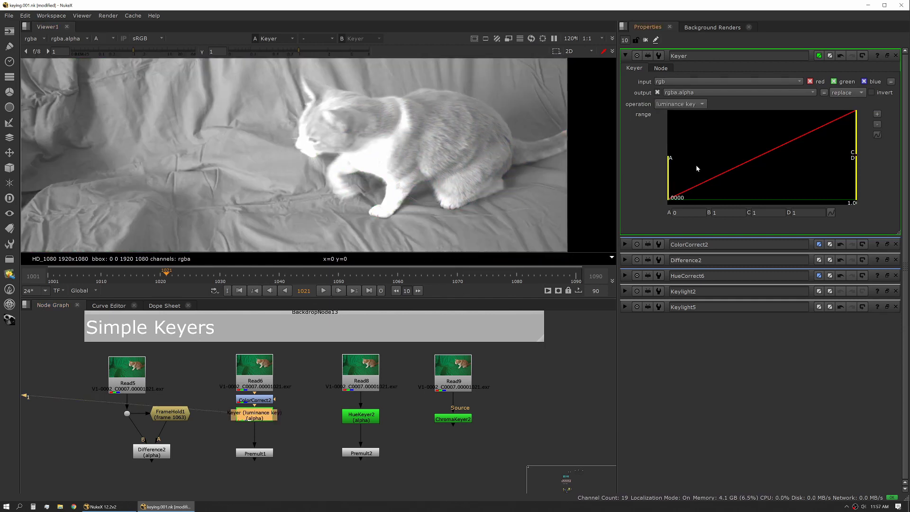
Step: Try raising the luminance key's range point A to about 0.874 to isolate the brightest fur
mouse_move(669, 176)
left_mouse_down()
mouse_move(710, 176)
mouse_move(668, 176)
left_mouse_up()
key("a")
key("a")
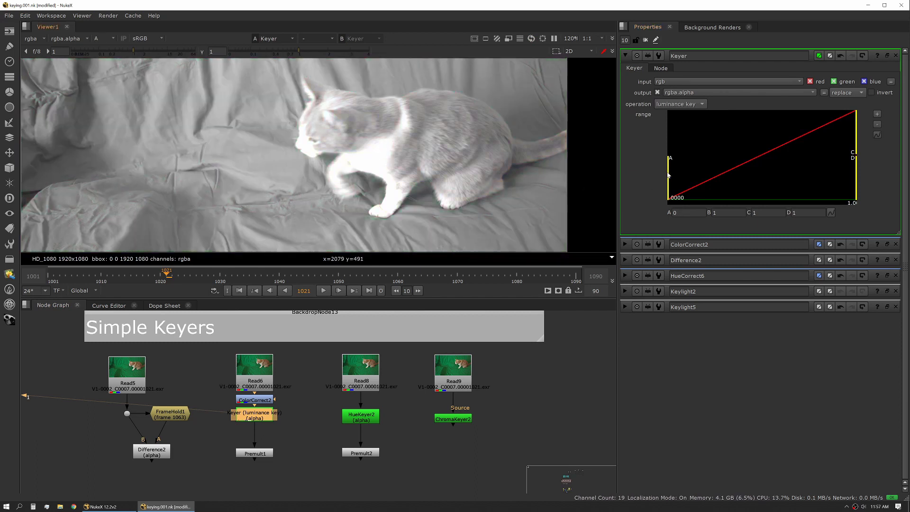
left_click_drag(668, 176, 845, 161)
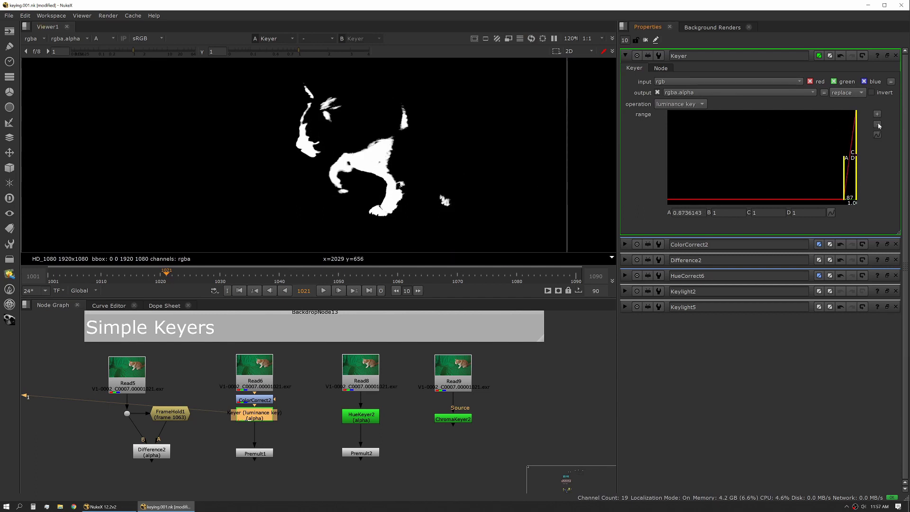
Step: Extend the Keyer's range graph to 4 and set range point A to 0 and D to 4
left_click(878, 126)
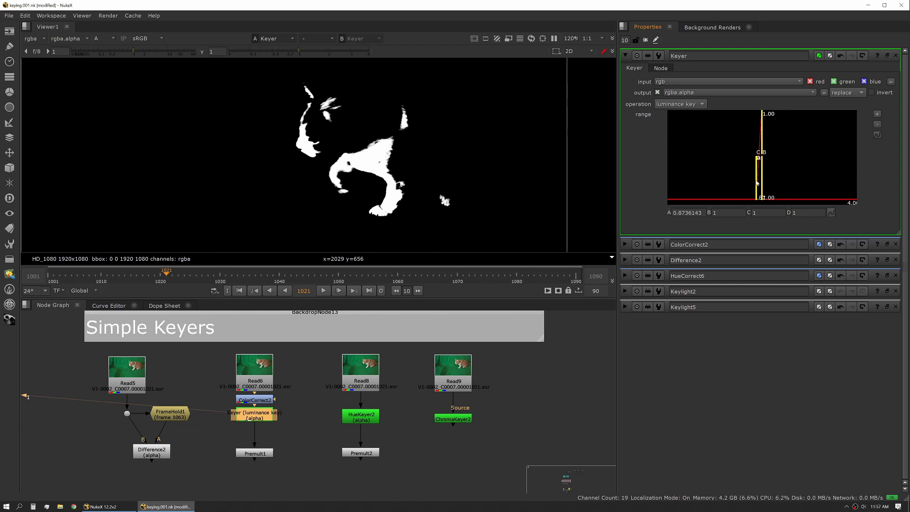
left_click_drag(757, 183, 669, 184)
left_click_drag(765, 184, 881, 180)
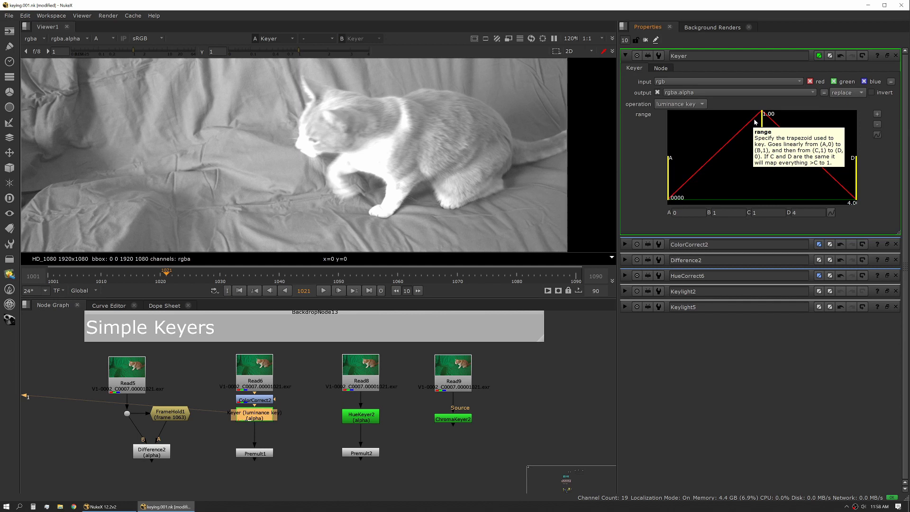
Step: Try a narrow luminance band with A about 0.388, B 0.583, C 0.721 and D 1.2, and test the inverted matte
mouse_move(760, 140)
left_mouse_down()
mouse_move(734, 141)
mouse_move(749, 140)
left_mouse_up()
left_click_drag(855, 174, 772, 178)
left_click_drag(742, 141, 741, 143)
left_click_drag(669, 167, 728, 166)
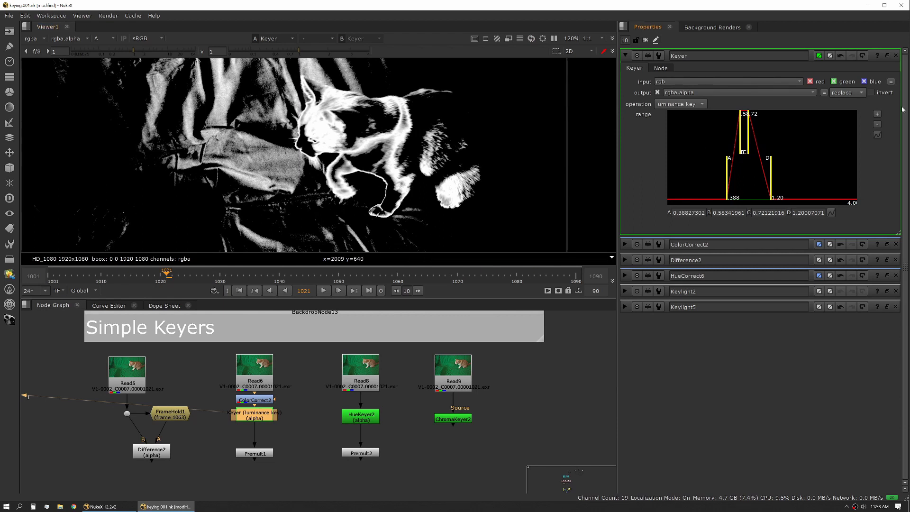
left_click(883, 93)
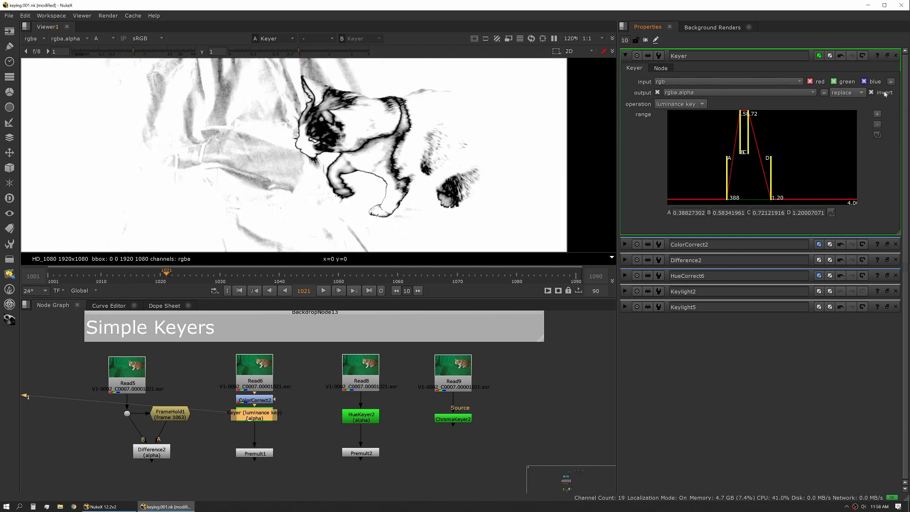
left_click(884, 93)
Step: Shift the luminance range to the highlights with A about 1.26, B 2.29, C 2.85 and D 4
left_click_drag(769, 179, 856, 173)
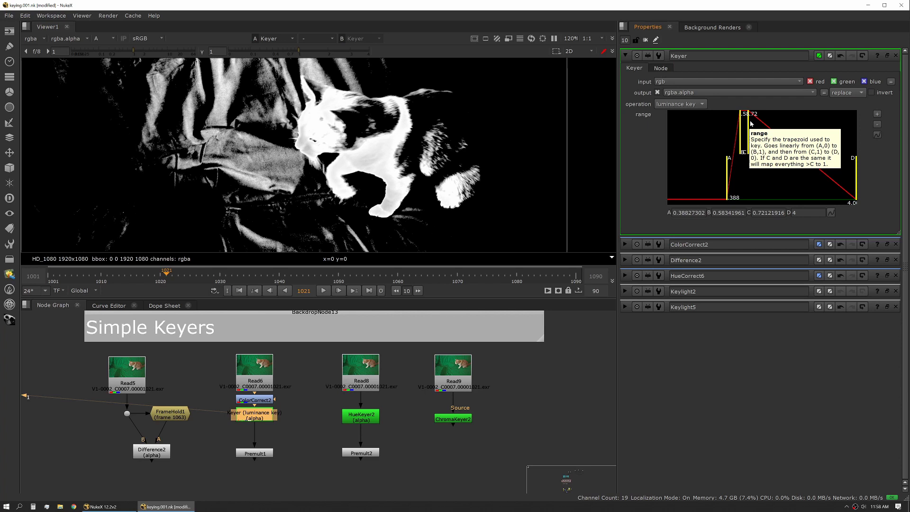
left_click_drag(749, 124, 856, 131)
left_click_drag(740, 133, 828, 136)
left_click_drag(727, 170, 776, 164)
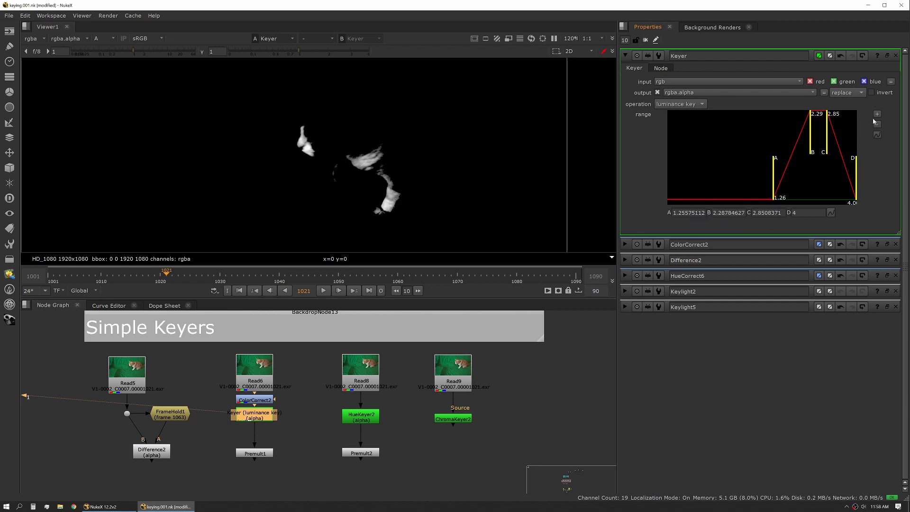
Step: Compare the Keyer's alpha matte with the colour-corrected image of the cat
left_click(273, 411)
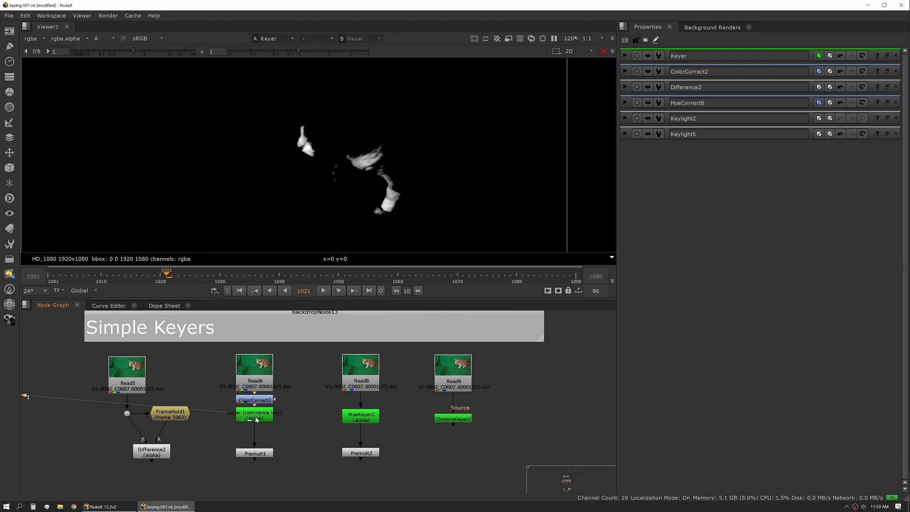
key("a")
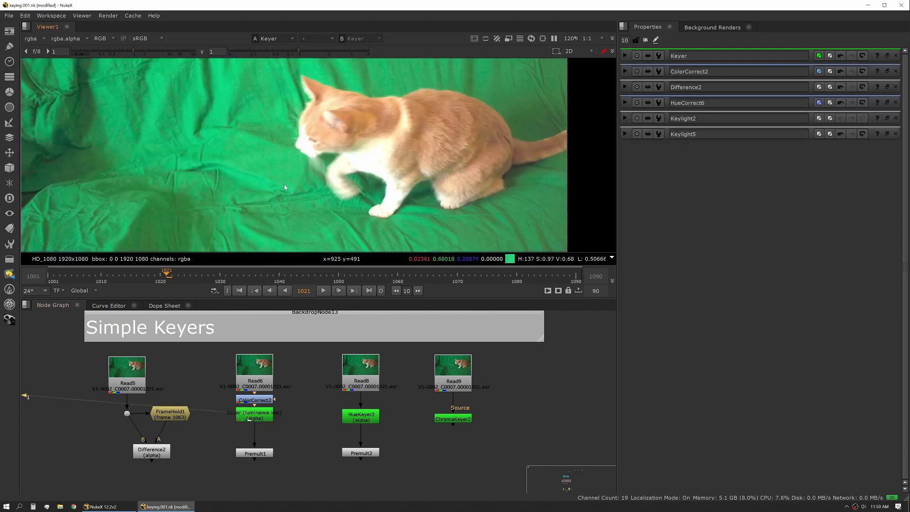
key("a")
key("a")
key("a")
Step: Widen the luminance key's range by setting A to about 0.0002 and B to about 1.60
double_click(255, 415)
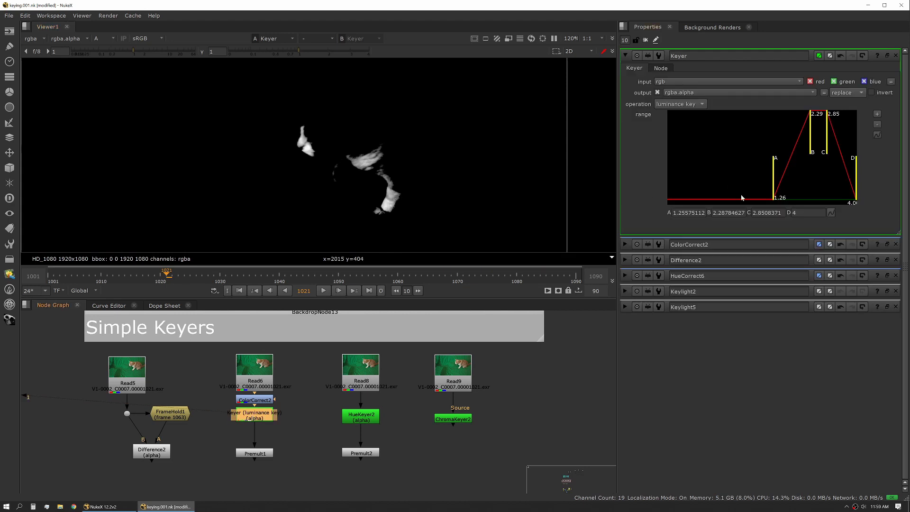
left_click_drag(774, 198, 669, 197)
left_click_drag(810, 137, 787, 137)
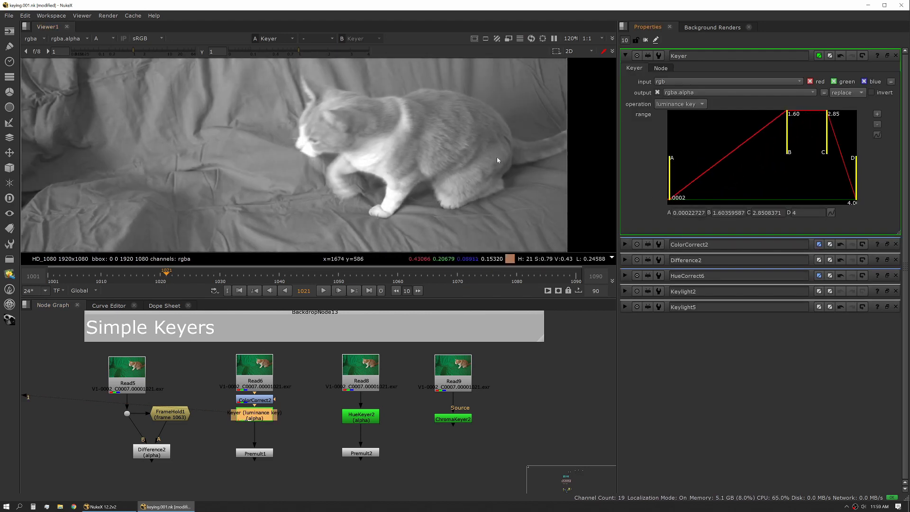
Step: Compare the colour image with the alpha, then set the luminance key to A about 0.238, B about 0.655 and C 4
key("a")
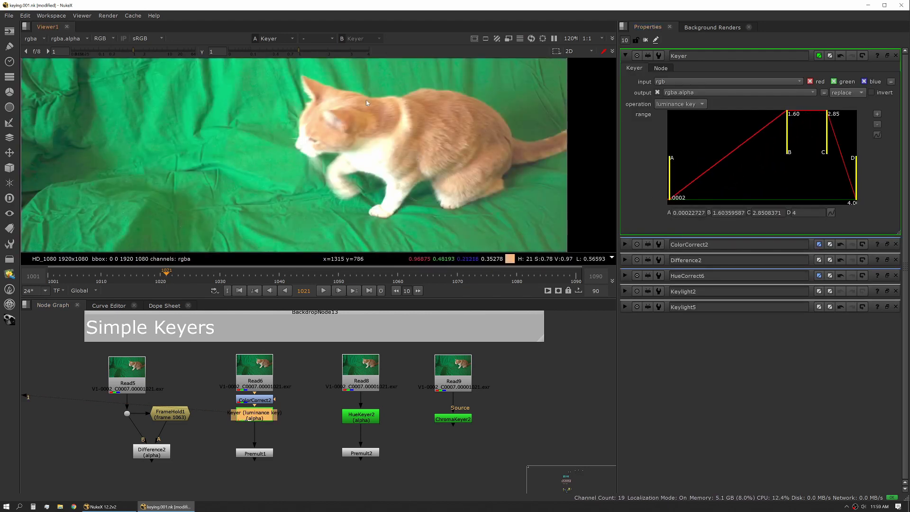
key("a")
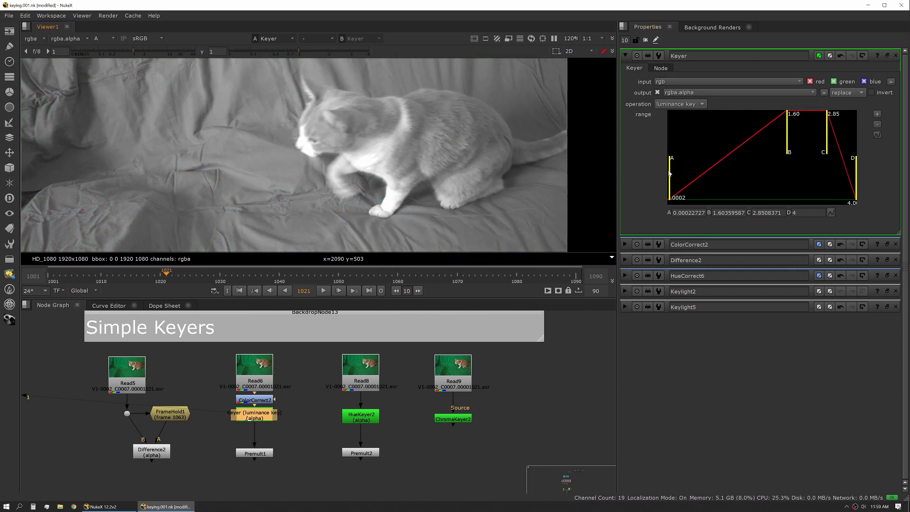
left_click_drag(669, 173, 714, 173)
left_click_drag(827, 137, 856, 137)
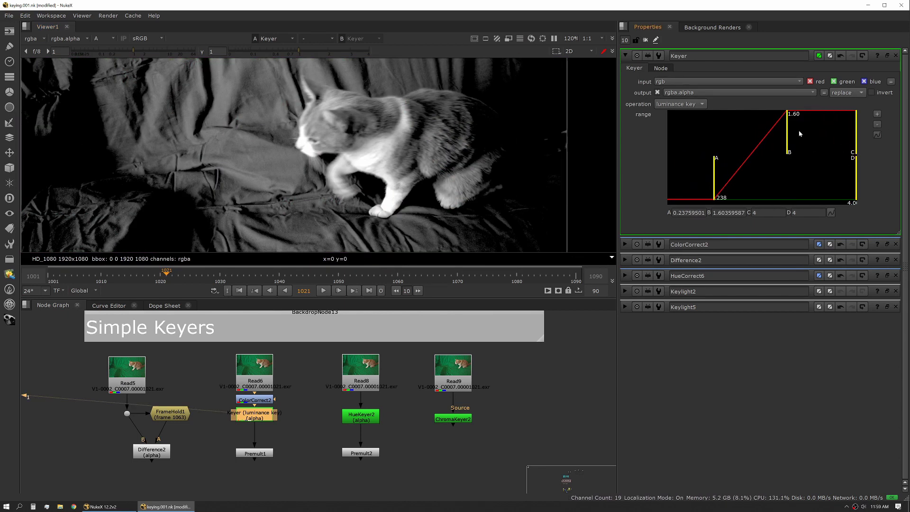
left_click_drag(788, 134, 745, 137)
key("a")
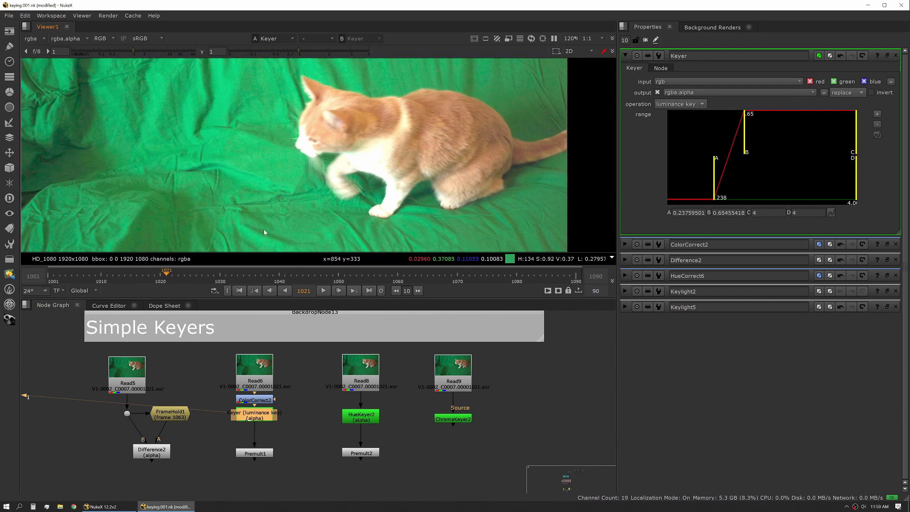
Step: View the Premult1 result and tighten the Keyer's luminance range to A about 0.655 and B about 0.874
left_click(254, 454)
key("1")
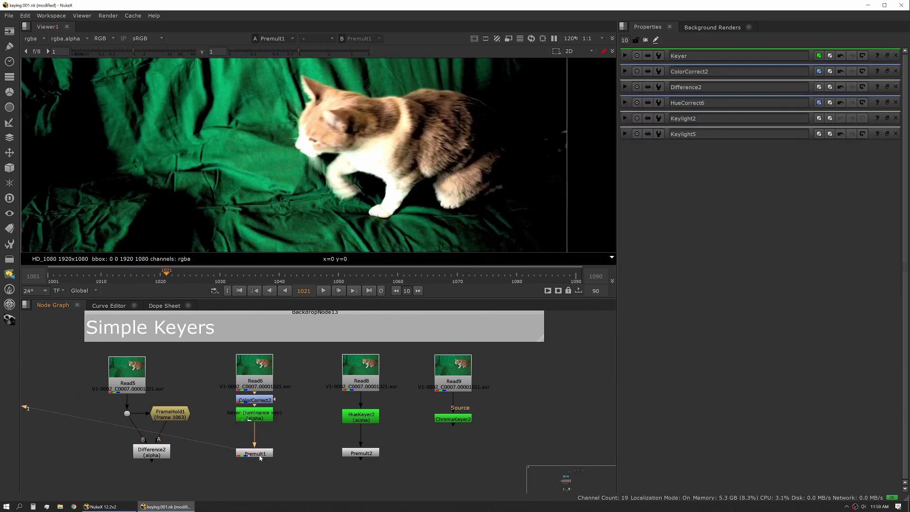
double_click(264, 418)
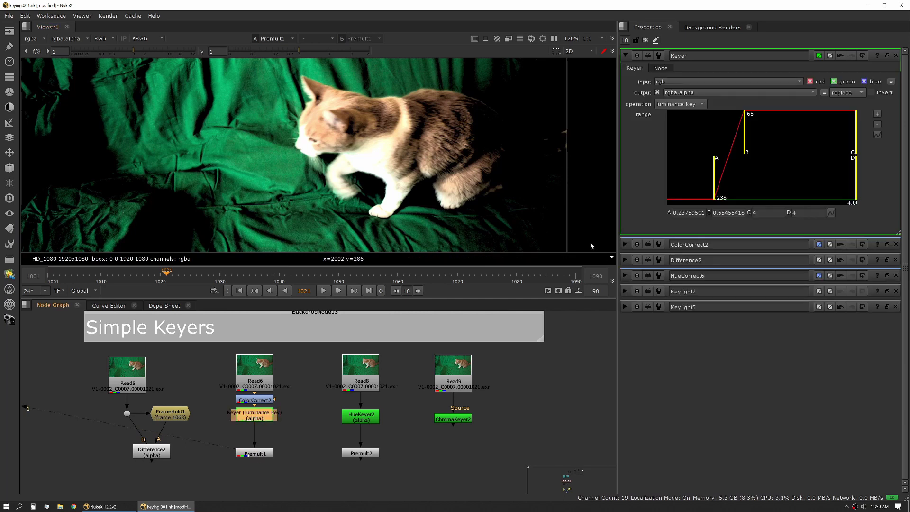
left_click_drag(717, 168, 744, 163)
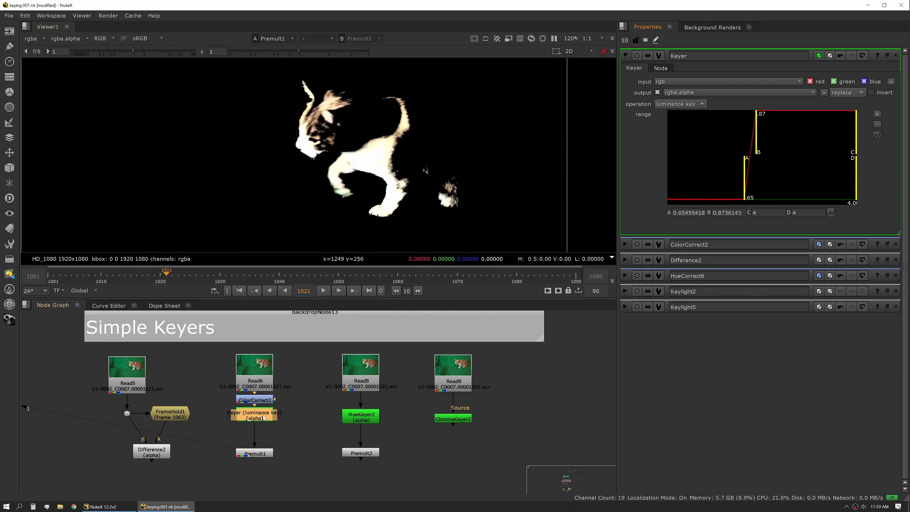
Step: Compare the Keyer's colour and alpha output with the premultiplied result from Premult1
key("1")
key("a")
key("a")
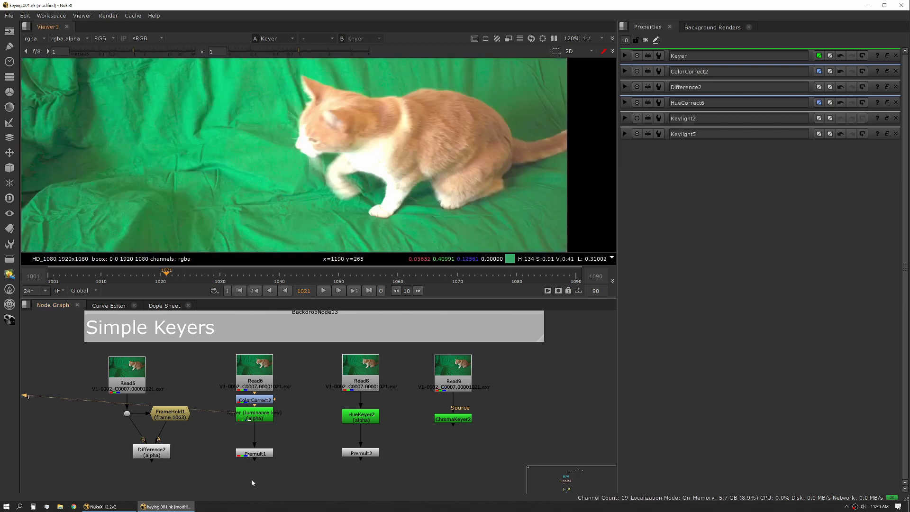
key("1")
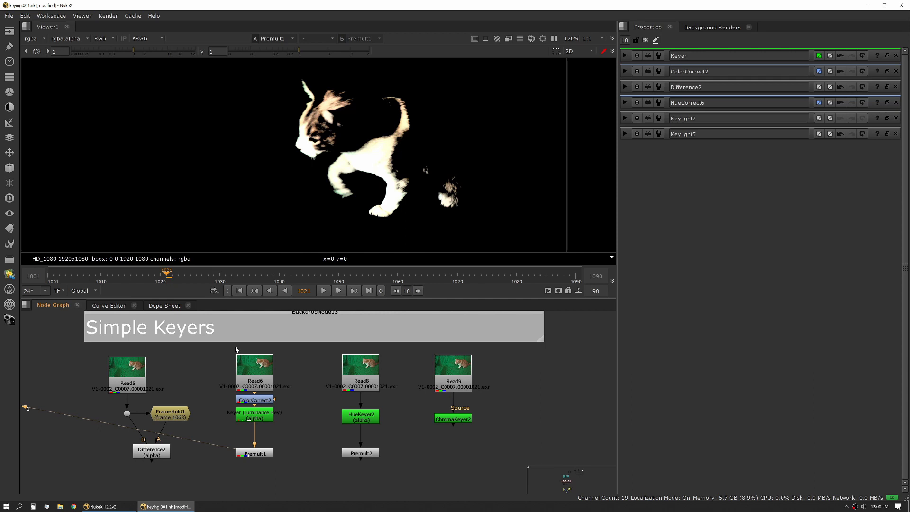
Step: View HueKeyer2's output and isolate the sat_thrsh curve in its settings
middle_click_drag(301, 383, 234, 387)
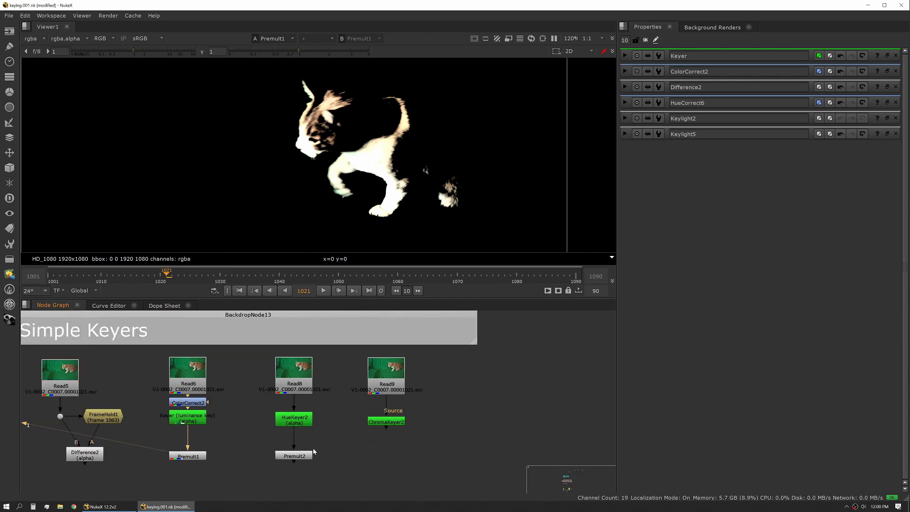
left_click(301, 419)
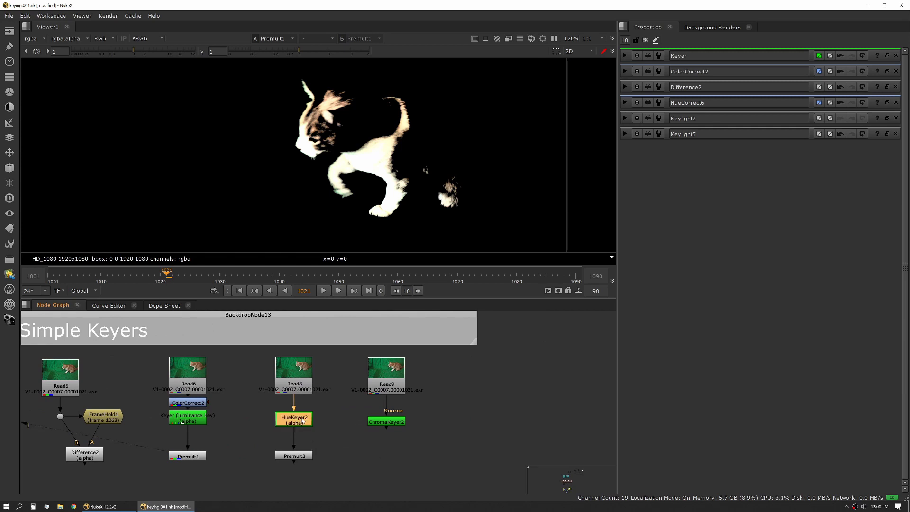
key("1")
double_click(301, 419)
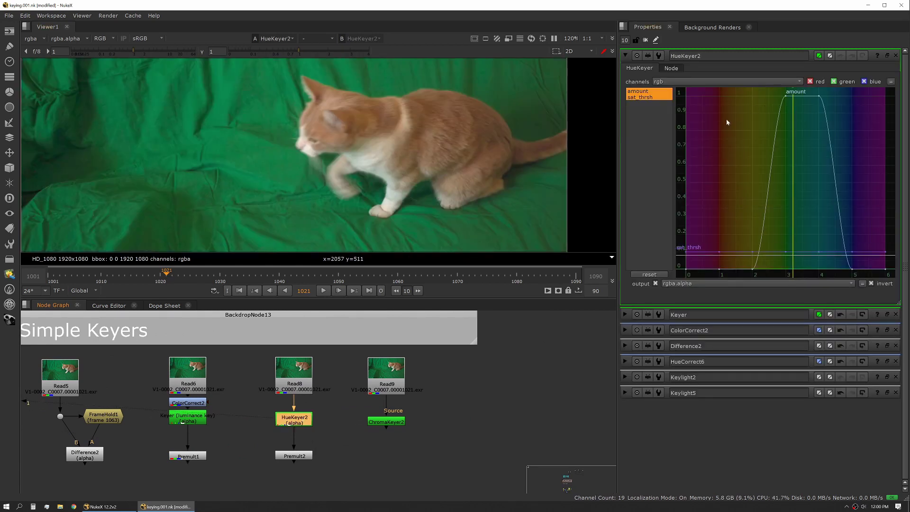
left_click(651, 97)
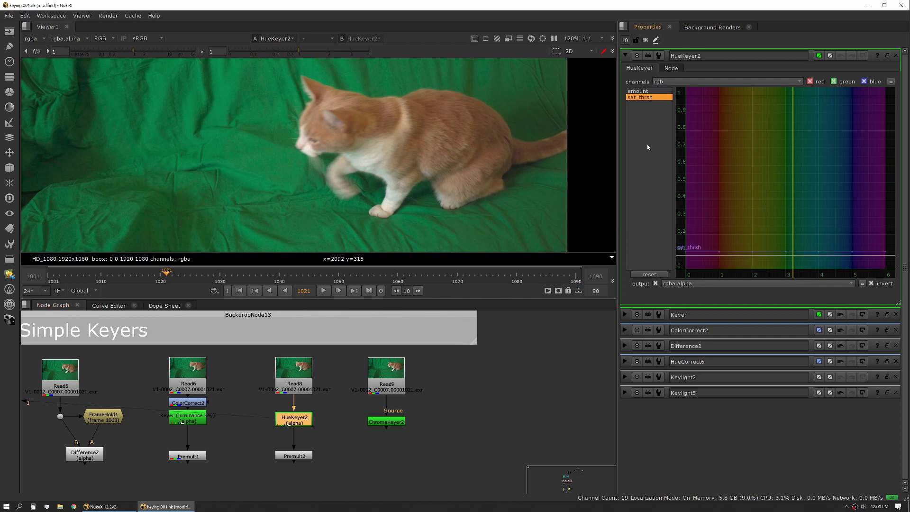
left_click(317, 427)
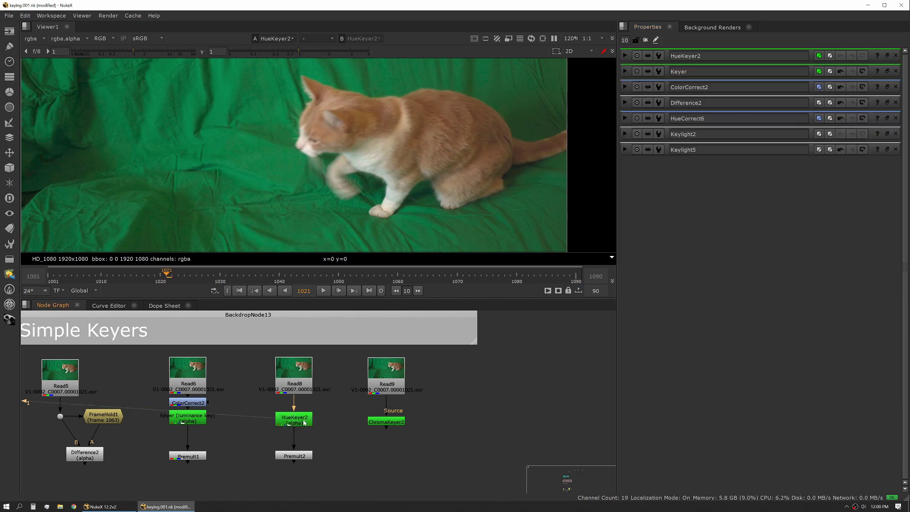
Step: Reopen HueKeyer2's settings and sample a large area of the green backdrop in front of the cat's face
double_click(292, 424)
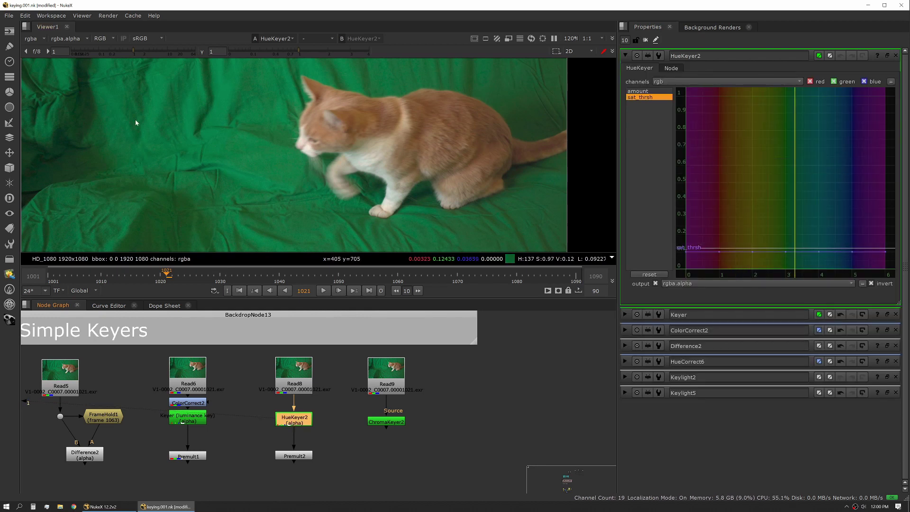
left_click_drag(126, 108, 254, 226, "ctrl+shift")
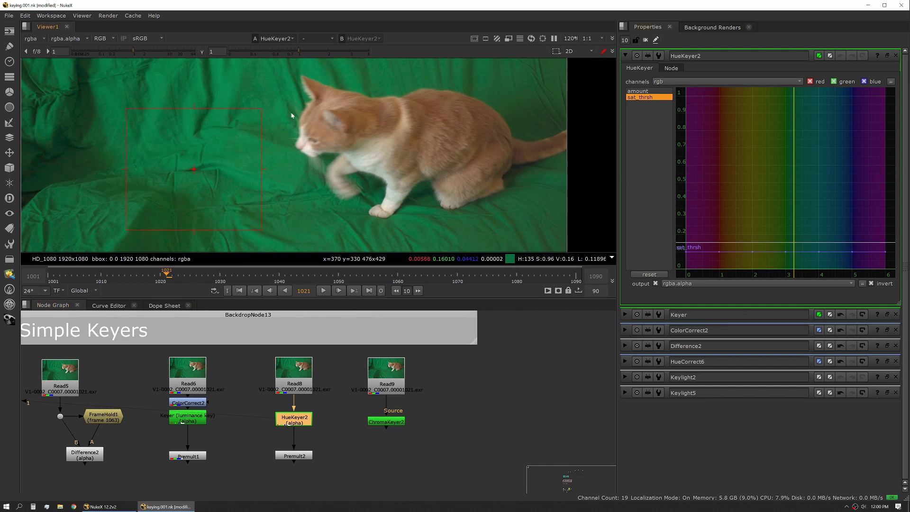
left_click_drag(116, 99, 241, 203, "ctrl+shift")
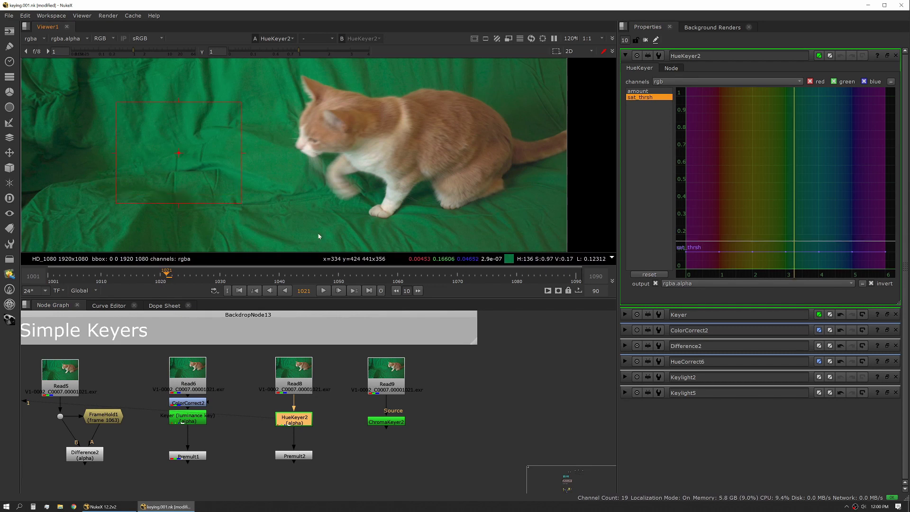
Step: Reshape HueKeyer2's amount curve by lowering the hue 4 point and adjusting the hue 3 point to just above 1, while checking the alpha
left_click(637, 91)
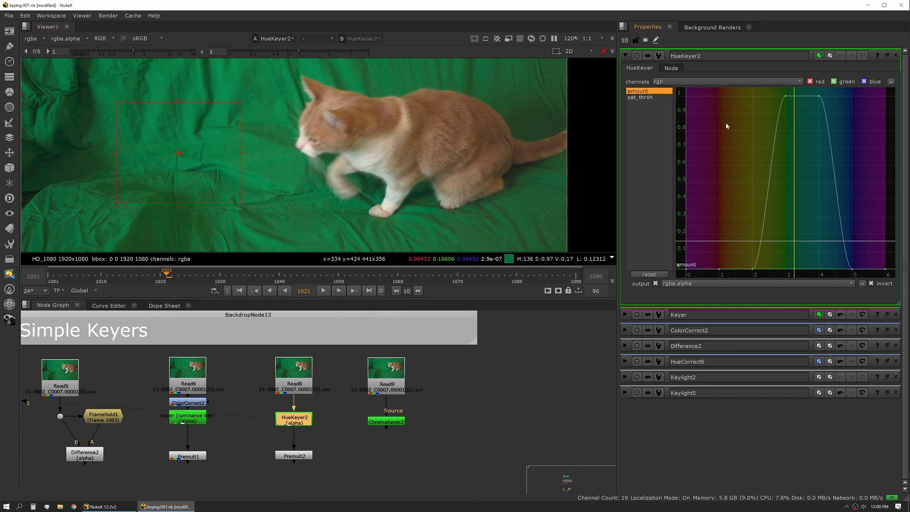
left_click_drag(819, 96, 819, 171)
left_click_drag(785, 96, 786, 106)
key("a")
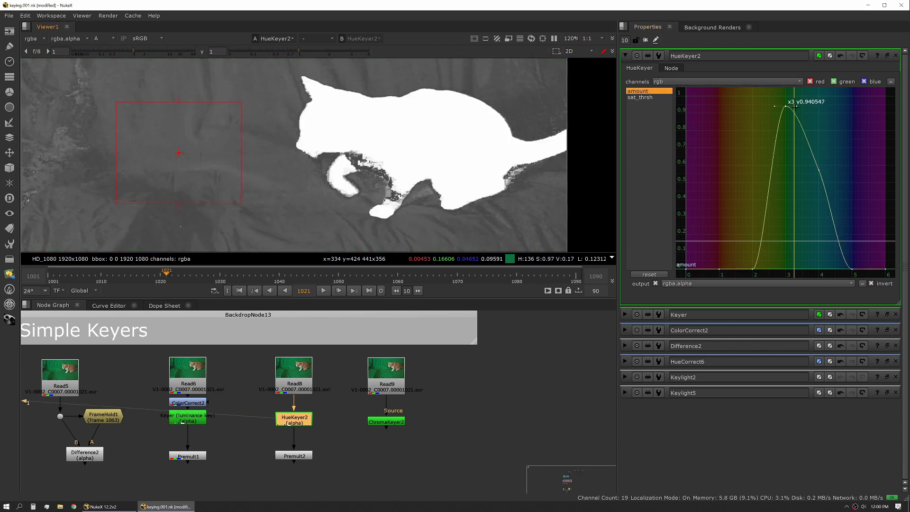
left_click_drag(786, 106, 795, 90)
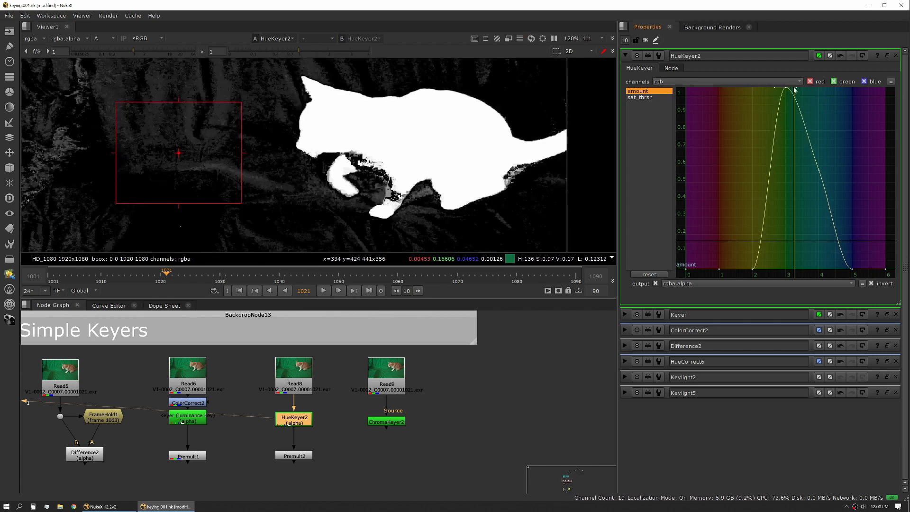
Step: Compare HueKeyer2's alpha matte with inversion off and on, leaving the output inverted
left_click(871, 284)
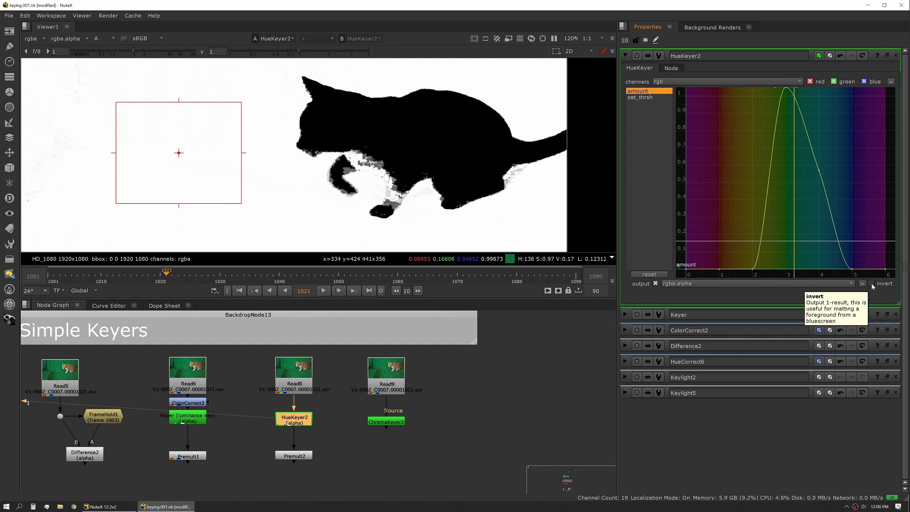
left_click(871, 285)
left_click(872, 285)
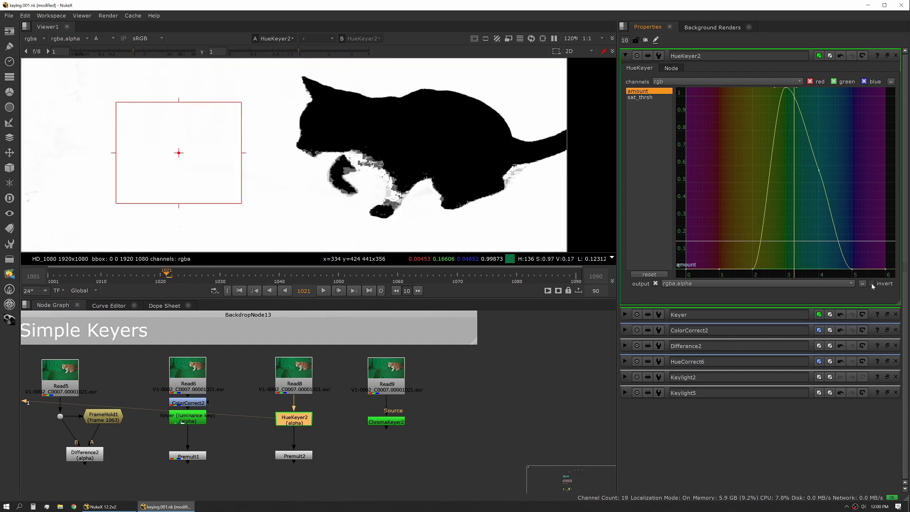
left_click(872, 284)
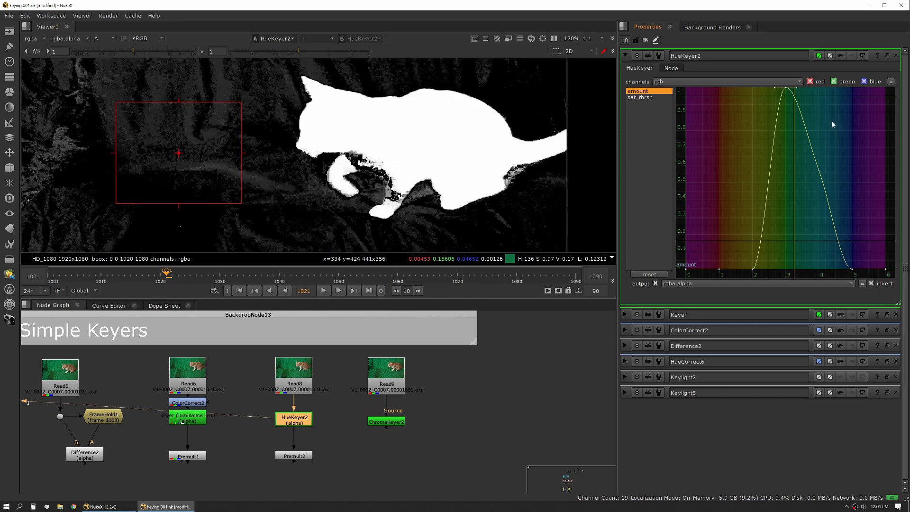
Step: Raise the amount curve at hue 4 to about 0.864 and lower sat_thrsh at hue 3 to about 0.007
left_click_drag(819, 170, 819, 118)
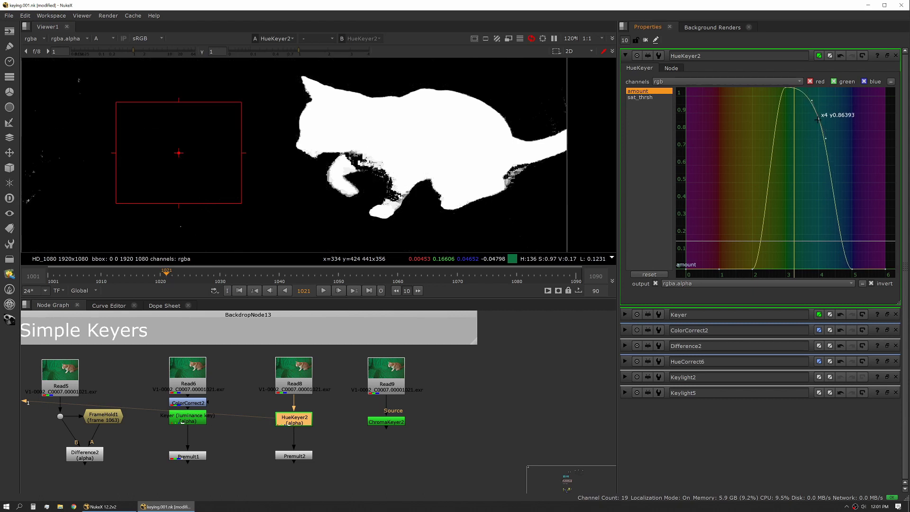
left_click_drag(754, 269, 785, 259)
left_click(640, 97)
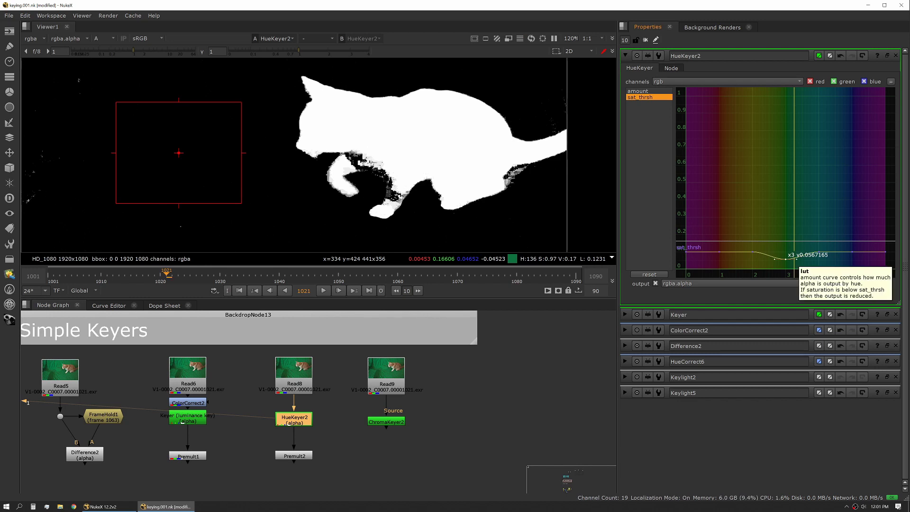
left_click_drag(785, 260, 800, 271)
key("a")
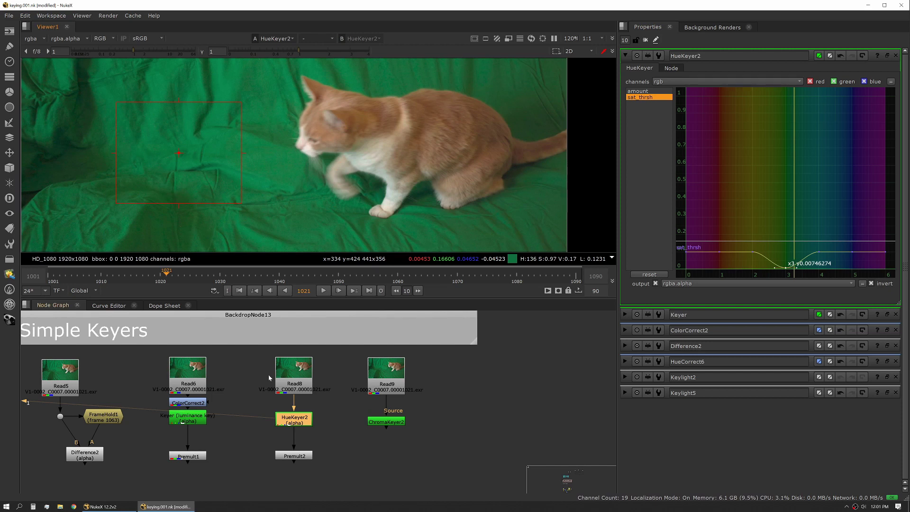
Step: Check the HueKeyer2 output and view its premultiplied result through Premult2 in colour and alpha
left_click(319, 442)
key("a")
key("a")
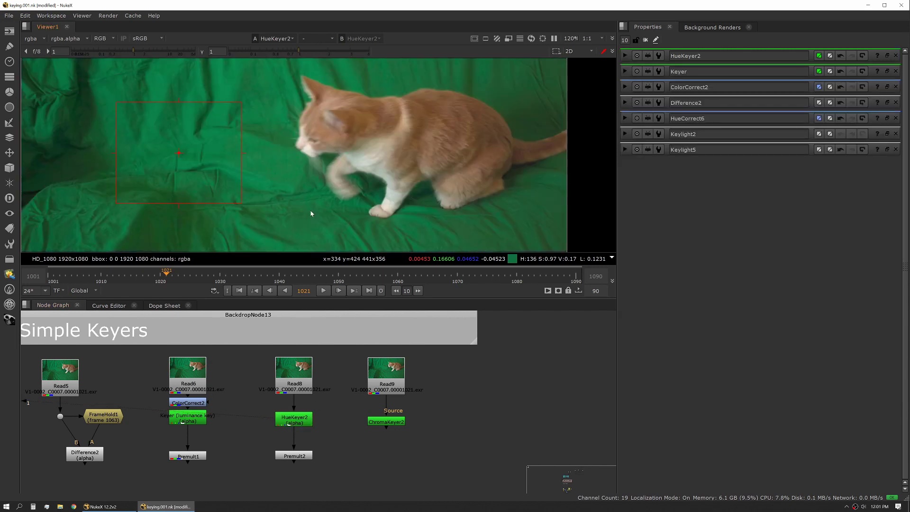
left_click(302, 457)
key("1")
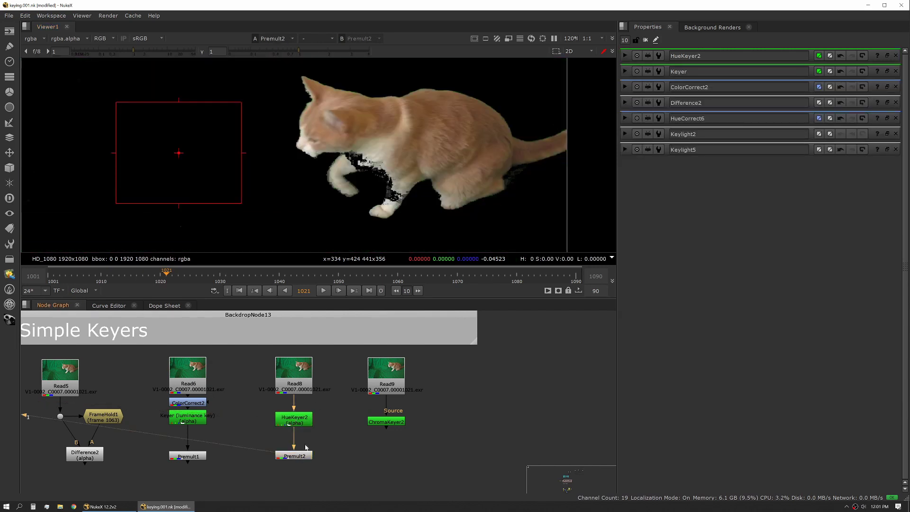
key("a")
key("a")
Step: View the ChromaKeyer2 result and open its settings
left_click(400, 422)
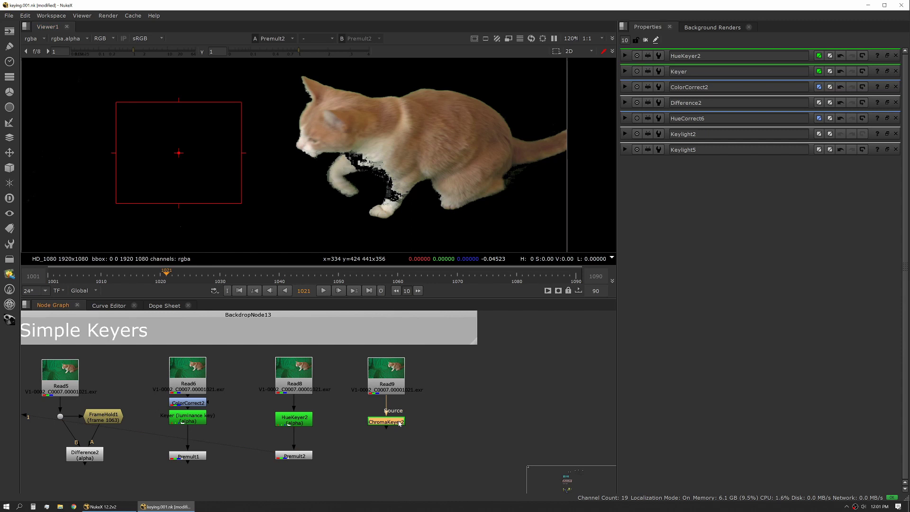
key("1")
double_click(400, 423)
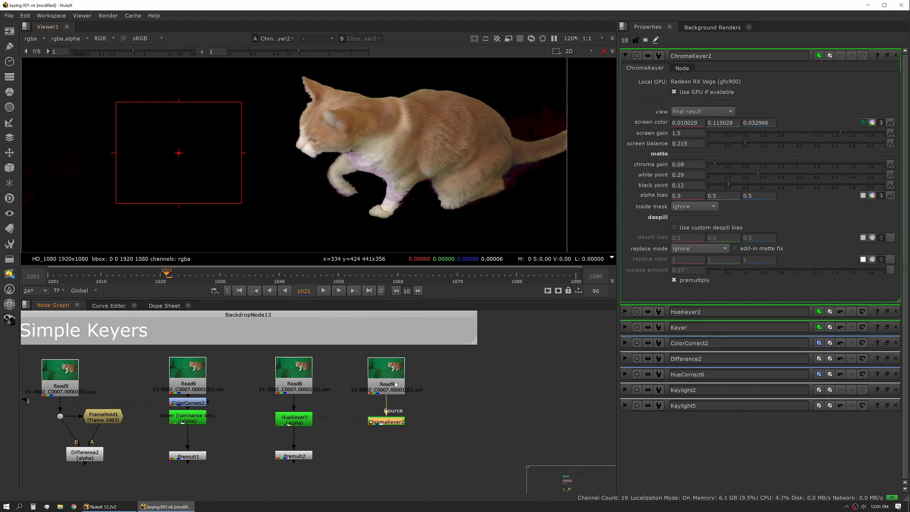
Step: Play back the ChromaKeyer2 result, move to frame 1029 and look over the keyer's output view options
left_click(324, 291)
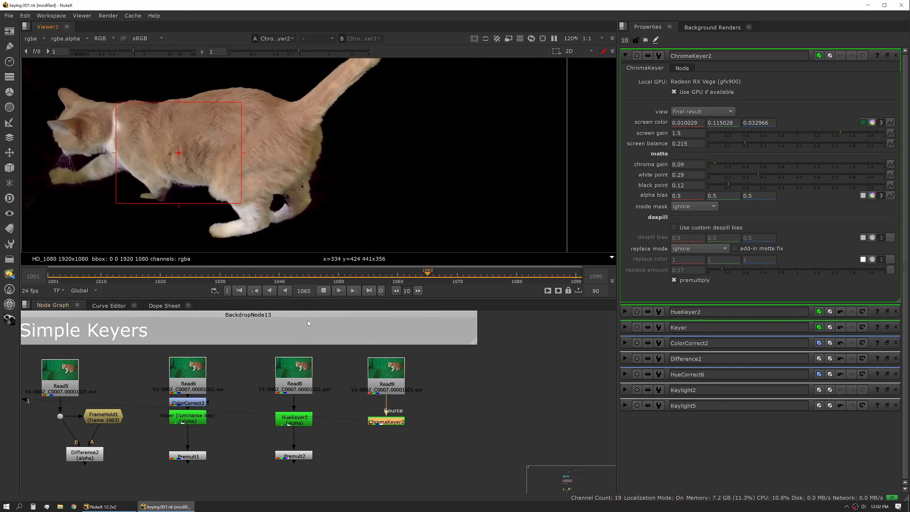
left_click(323, 291)
left_click(232, 275)
mouse_move(232, 274)
left_mouse_down()
mouse_move(243, 274)
mouse_move(213, 275)
left_mouse_up()
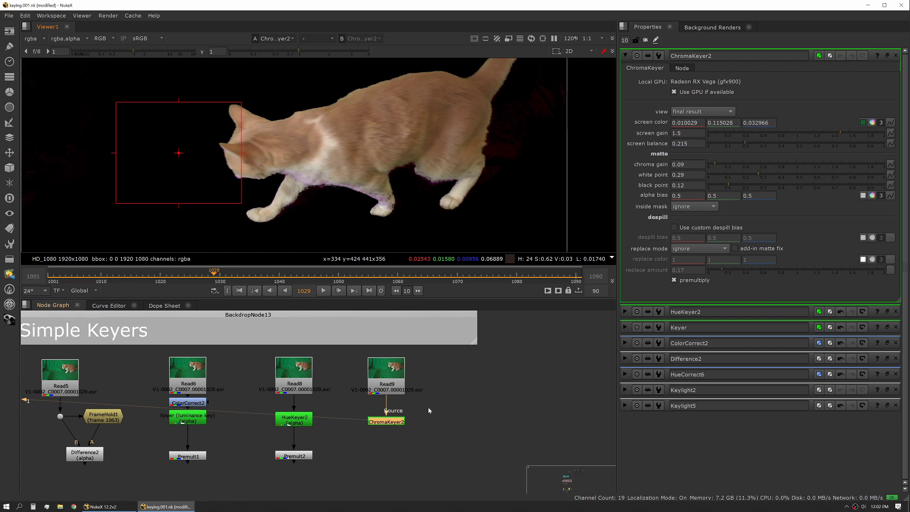
left_click(701, 111)
left_click(733, 114)
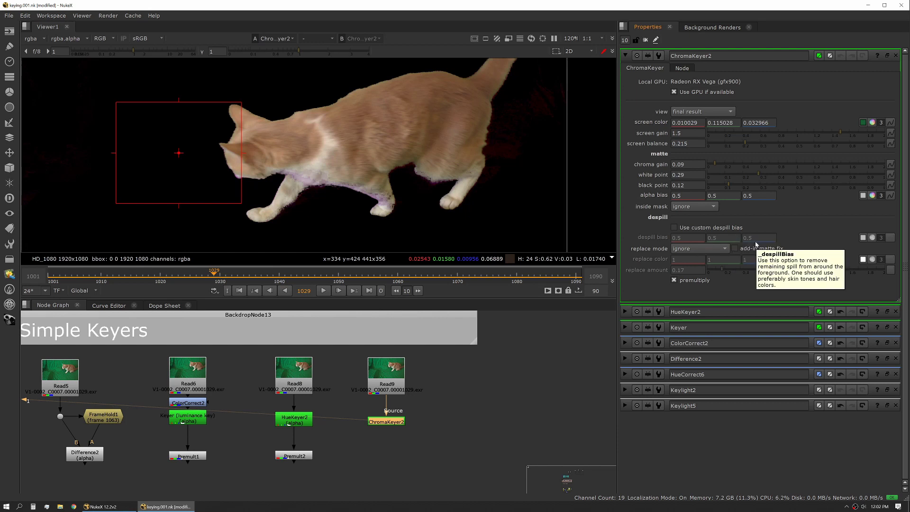
Step: Go to the Complex Keyers section of the node graph and view Keylight4's alpha matte
middle_click_drag(357, 420, 402, 409)
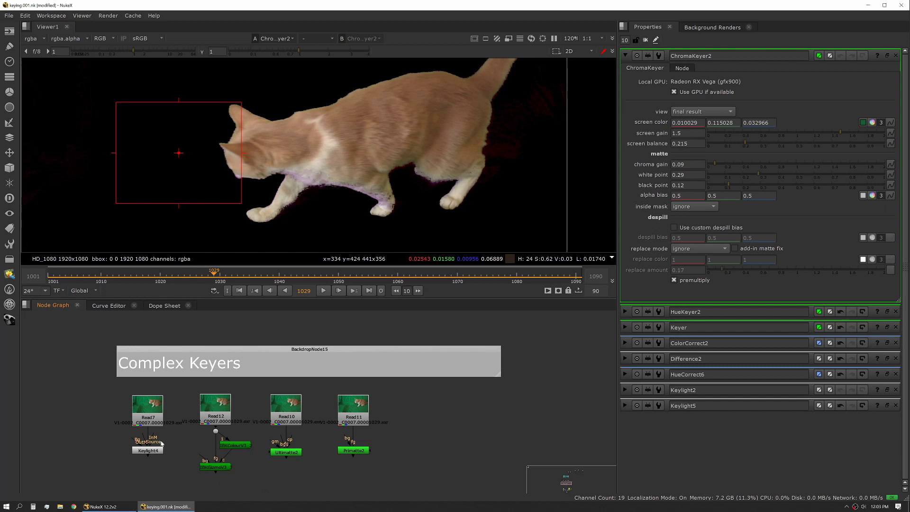
key("1")
key("a")
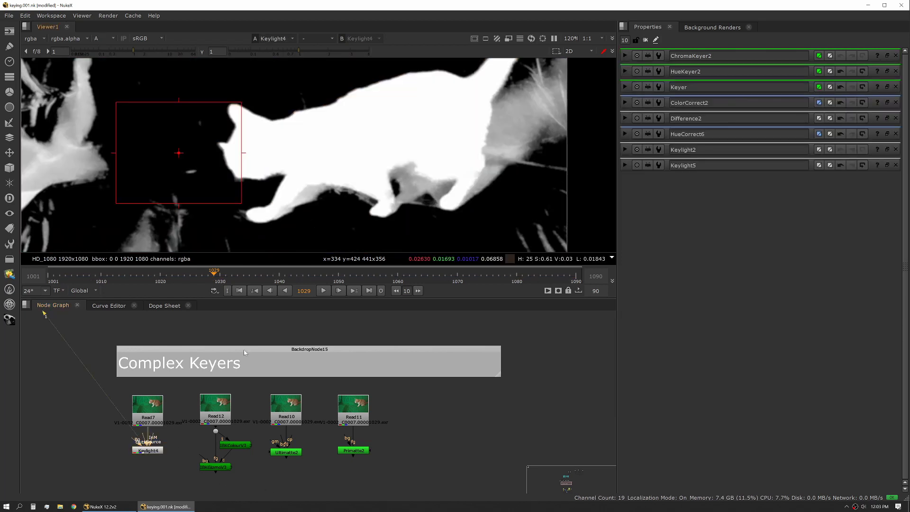
Step: Open the Keylight4 settings and set Clip White to 0.83, Clip Black to 0.615 and Clip Rollback to 3
double_click(148, 451)
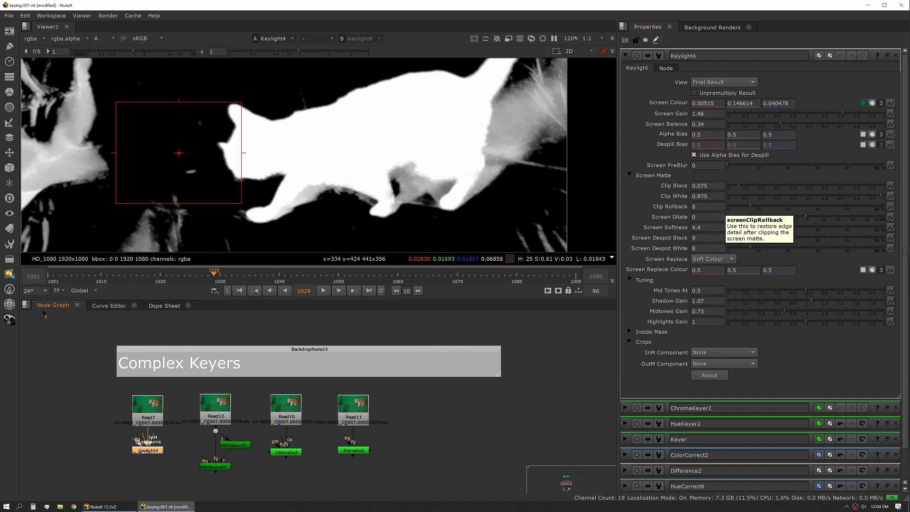
left_click(840, 196)
left_click(858, 196)
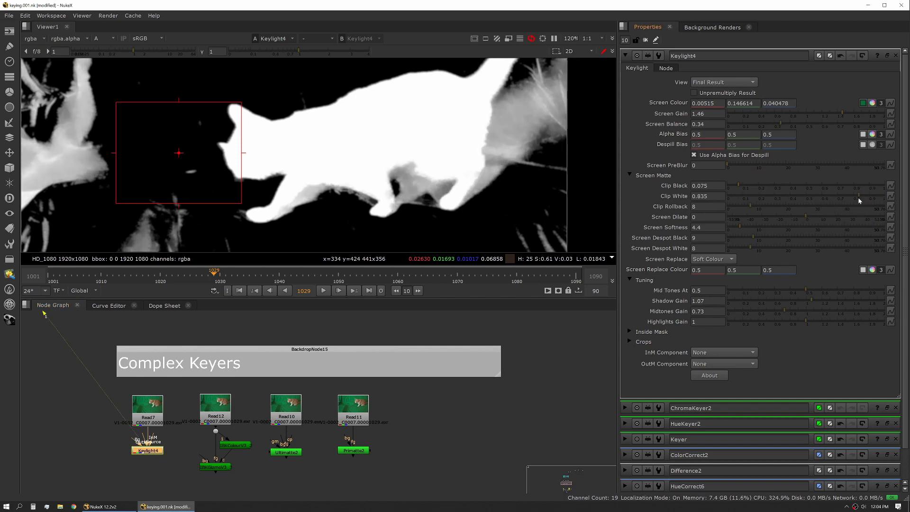
left_click(779, 185)
left_click(809, 186)
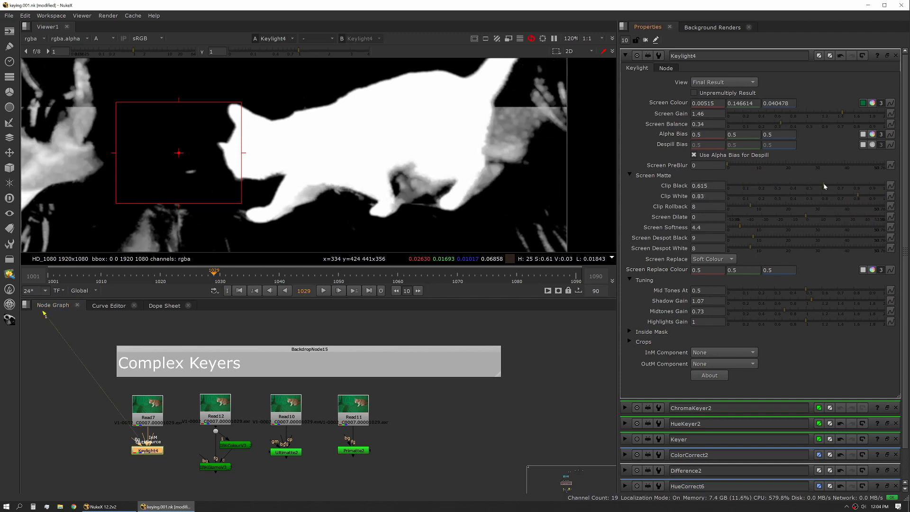
left_click(824, 186)
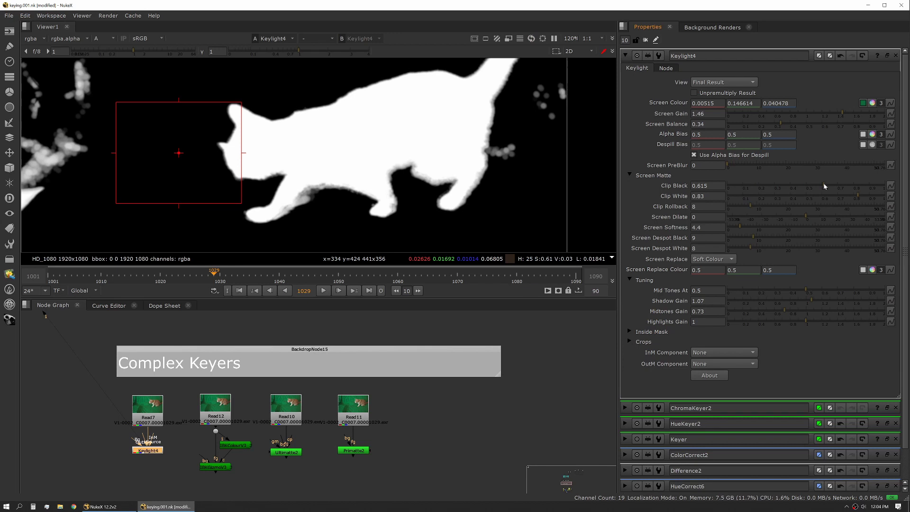
mouse_move(751, 206)
left_mouse_down()
mouse_move(724, 204)
mouse_move(736, 206)
left_mouse_up()
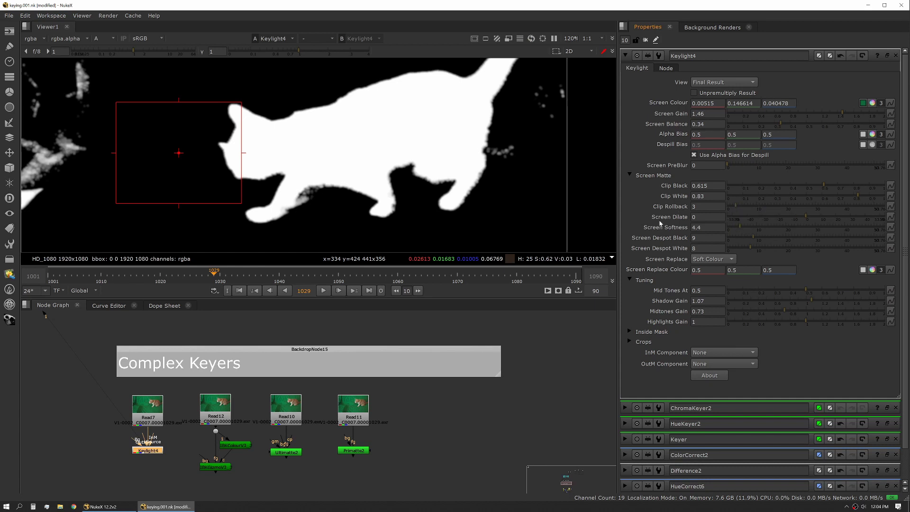
Step: Set Keylight4's Screen Despot Black to 8.8, Screen Despot White to 0, Shadow Gain to 1.14, Midtones Gain to 0.53 and Highlights Gain to 0.7
left_click_drag(748, 239, 687, 247)
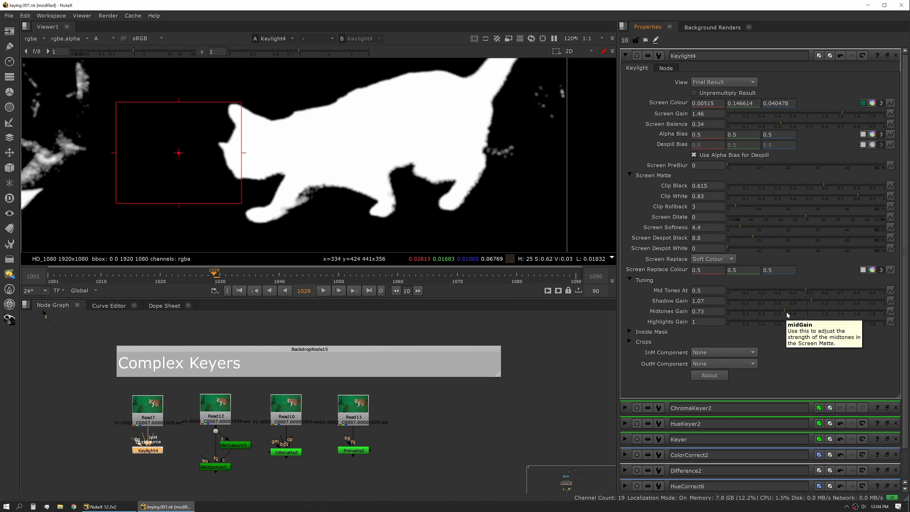
mouse_move(784, 311)
left_mouse_down()
mouse_move(827, 309)
mouse_move(768, 313)
left_mouse_up()
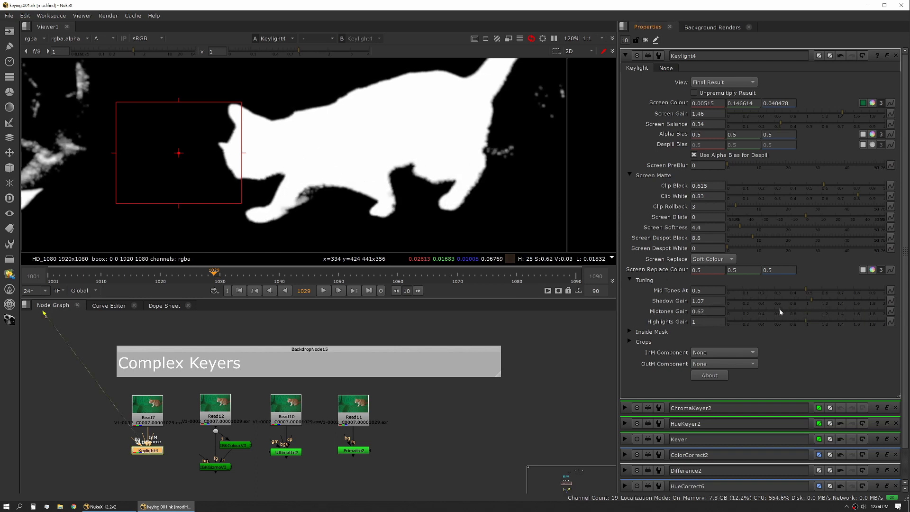
left_click(813, 301)
left_click_drag(811, 302, 785, 323)
left_click(802, 322)
Step: View Keylight4's result in colour and look over its Inside Mask and Crops settings
key("a")
left_click(643, 332)
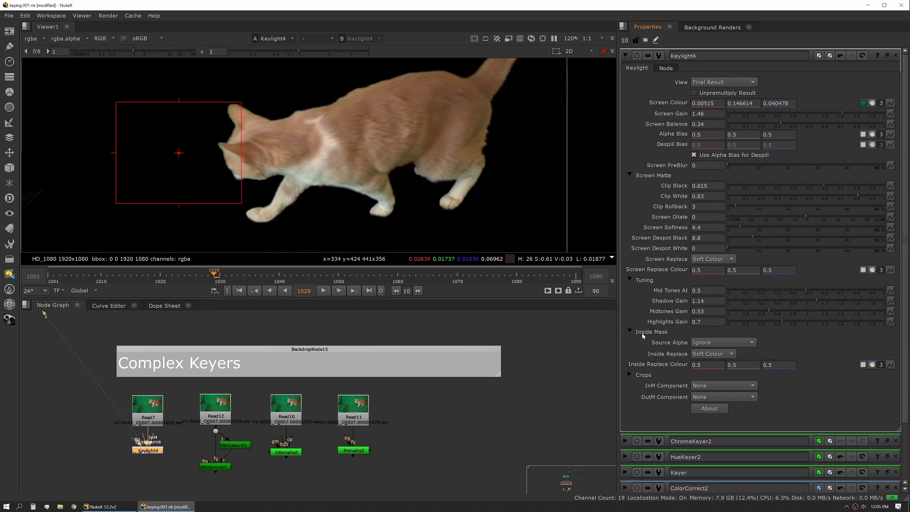
left_click(644, 374)
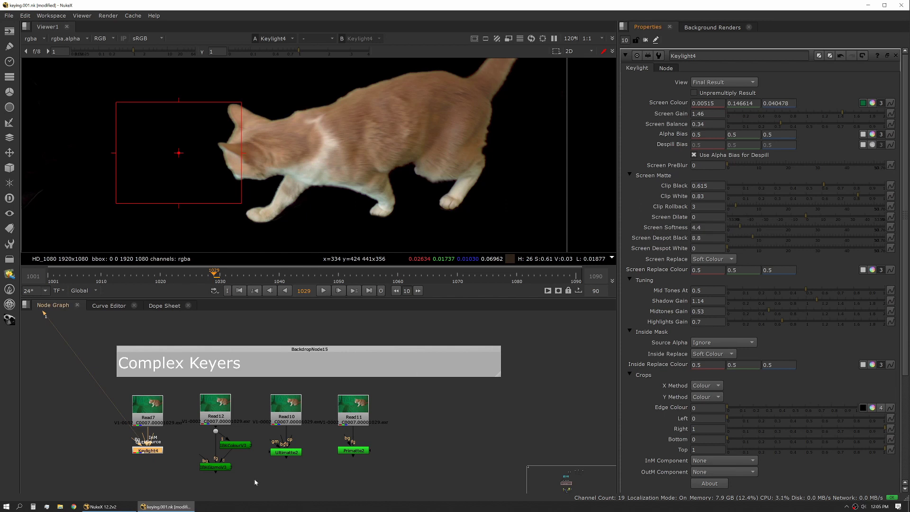
left_click(263, 468)
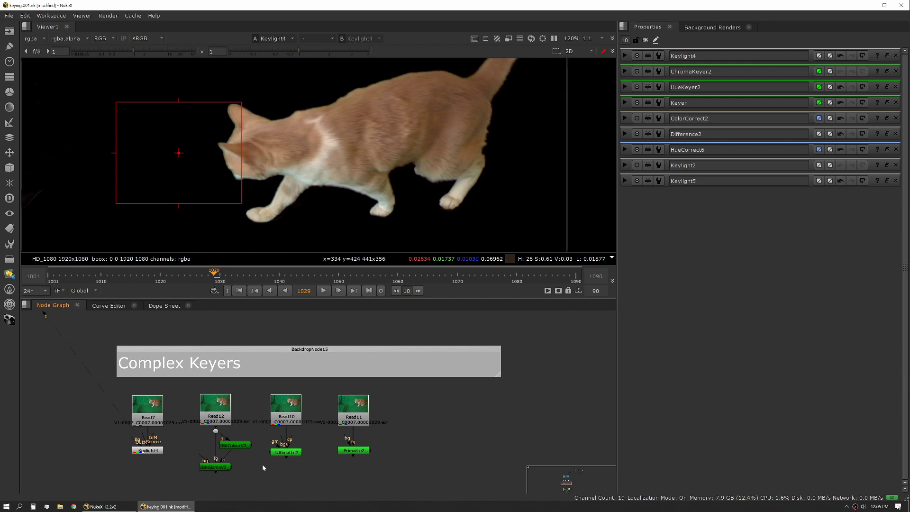
Step: View the IBKColour clean plate and the IBKGizmo result fed by Read12, and open the IBKGizmo settings
left_click(235, 445)
key("Up")
key("1")
left_click(235, 446)
key("1")
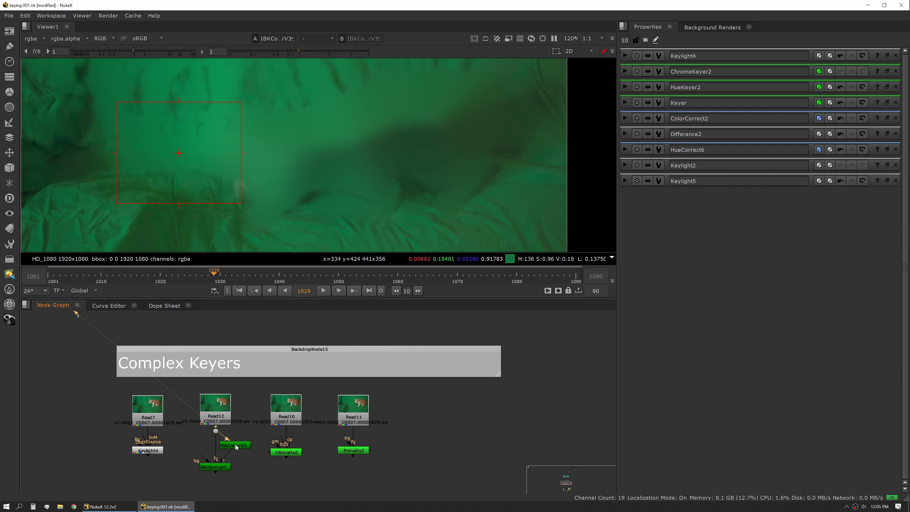
left_click(216, 466)
key("1")
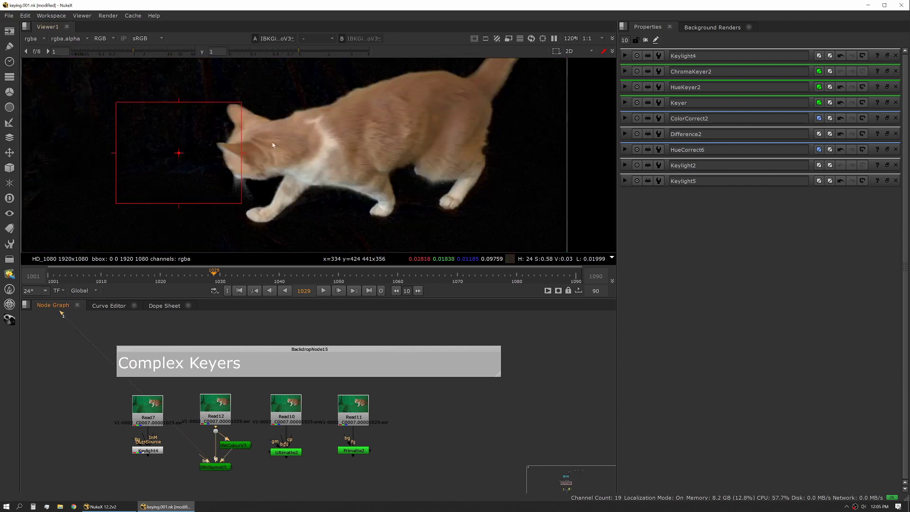
left_click(220, 467)
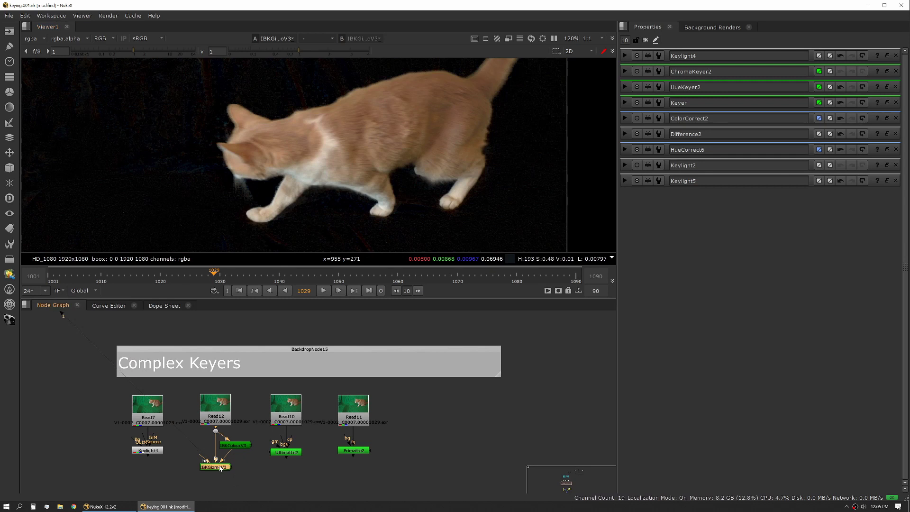
double_click(220, 467)
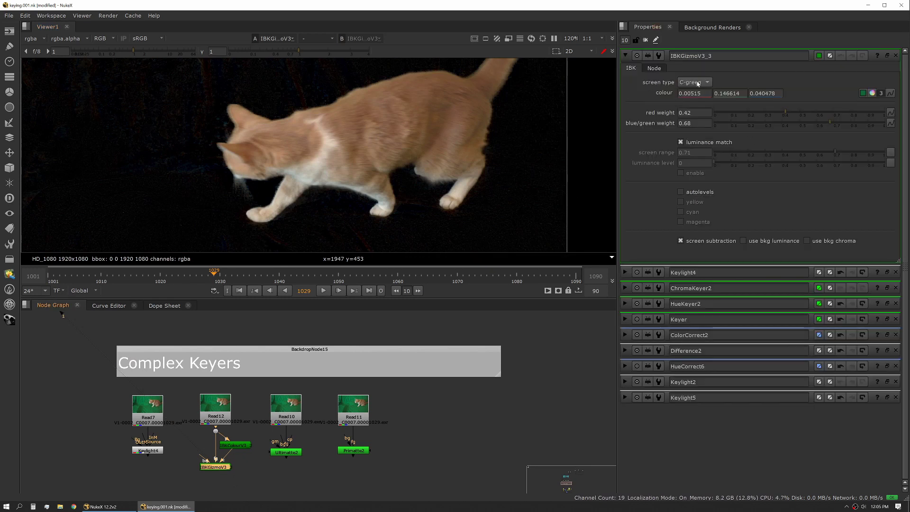
Step: Compare the pick and C-green screen types on the IBKGizmo around the cat's head, ending on C-green
left_click(697, 83)
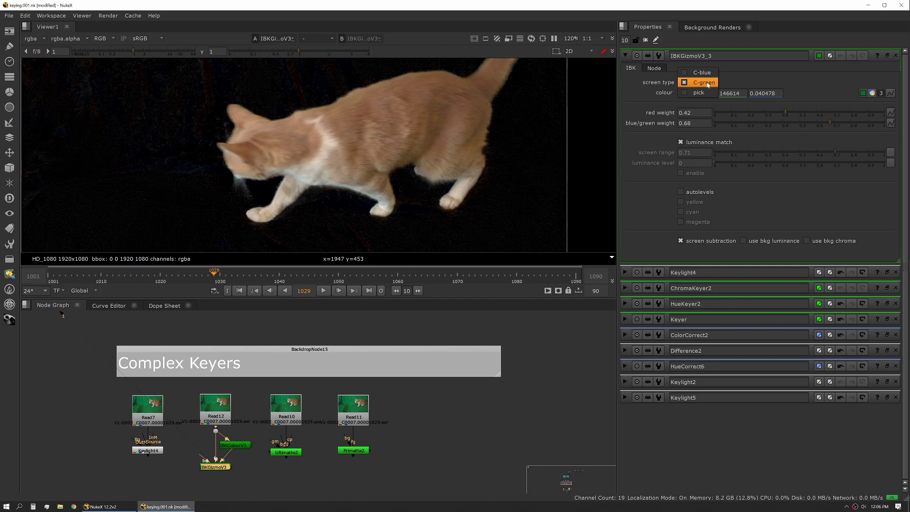
left_click(710, 94)
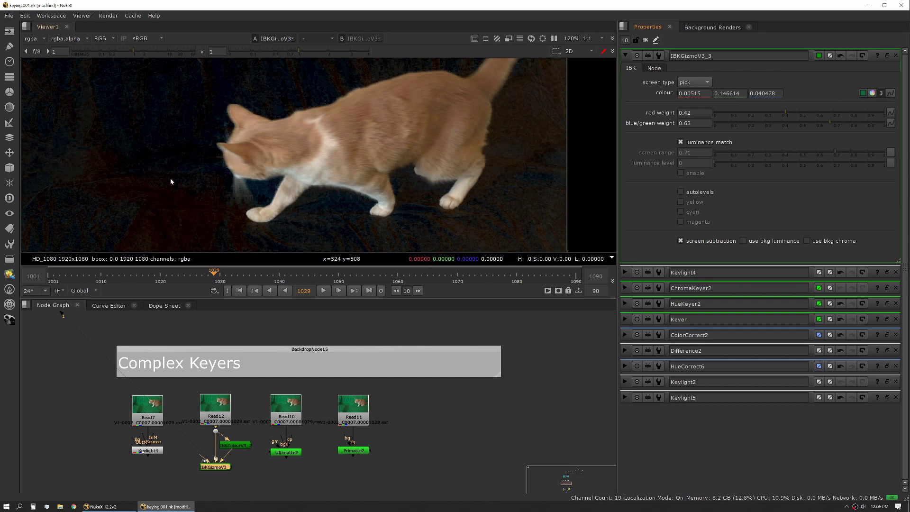
left_click(693, 83)
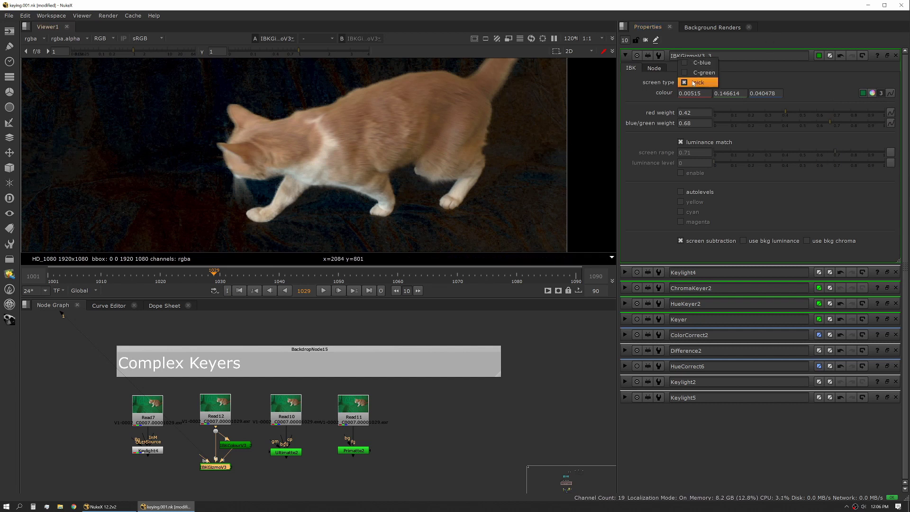
left_click(702, 73)
scroll(162, 179, "up", 4)
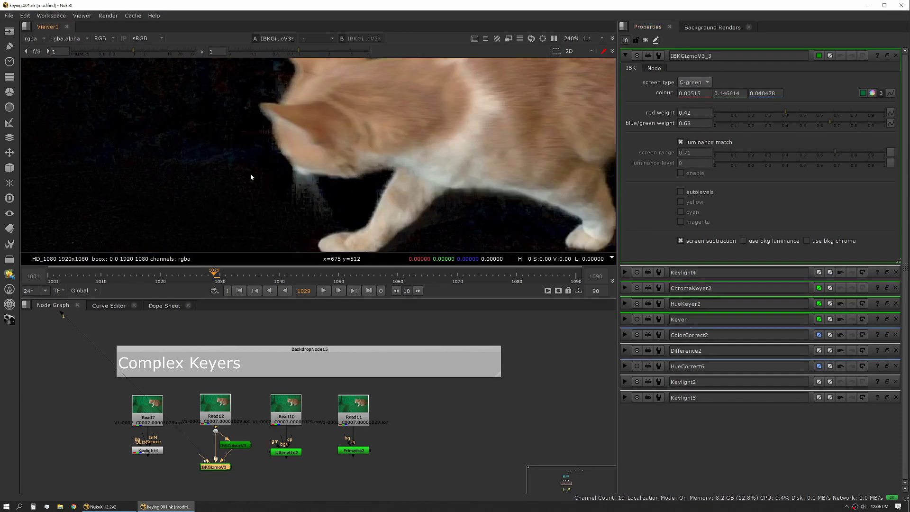
left_click(696, 83)
left_click(694, 93)
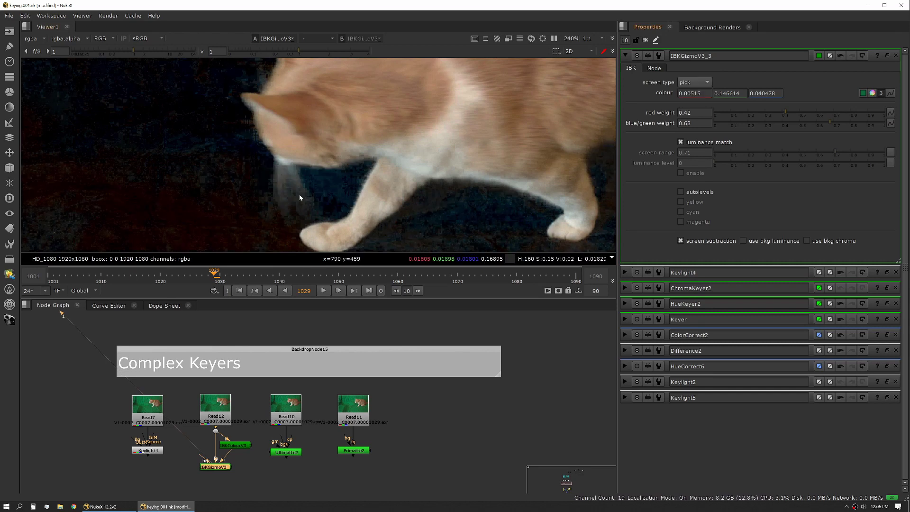
left_click(705, 83)
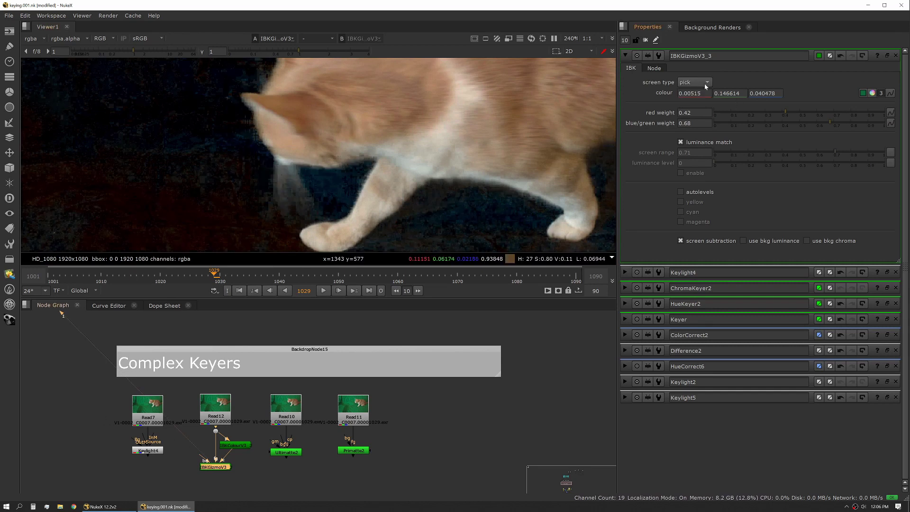
left_click(704, 73)
scroll(342, 174, "down", 5)
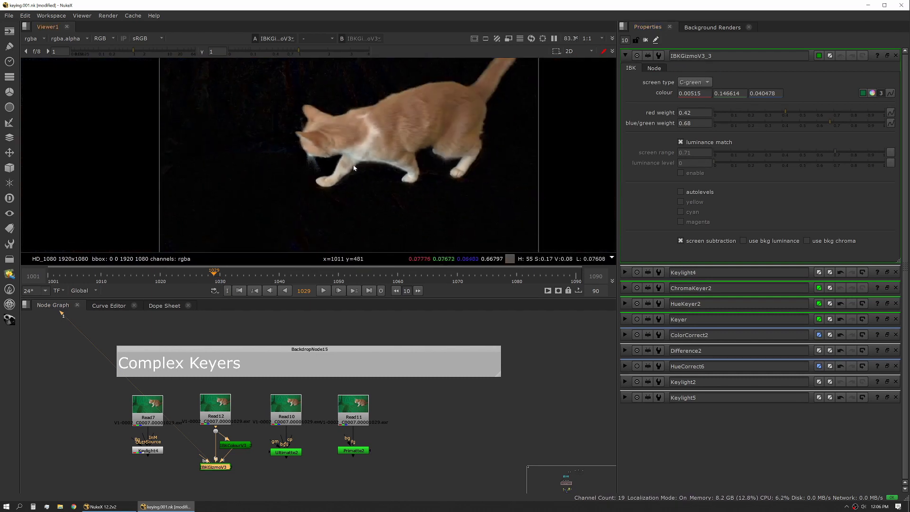
middle_click_drag(342, 173, 331, 190)
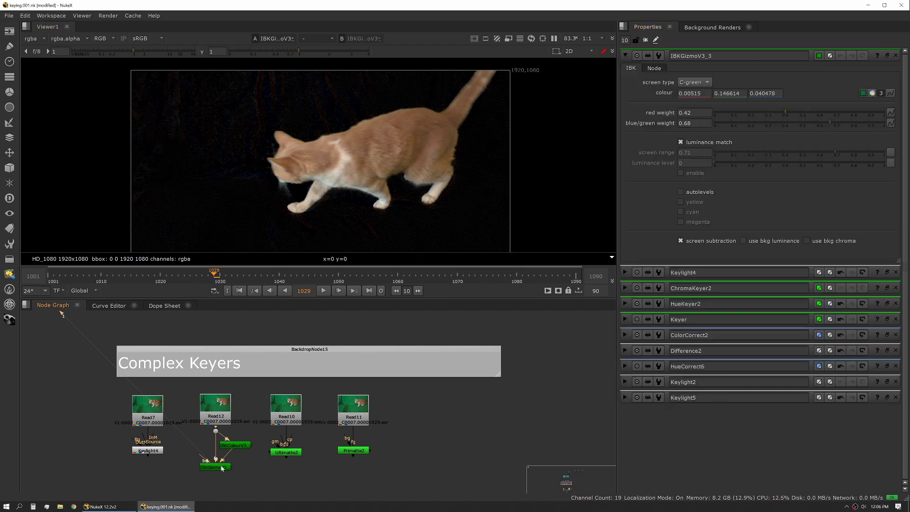
Step: Enable autolevels with yellow and cyan on the IBKGizmo, along with use bkg luminance and use bkg chroma
left_click(681, 191)
left_click(681, 202)
left_click(681, 212)
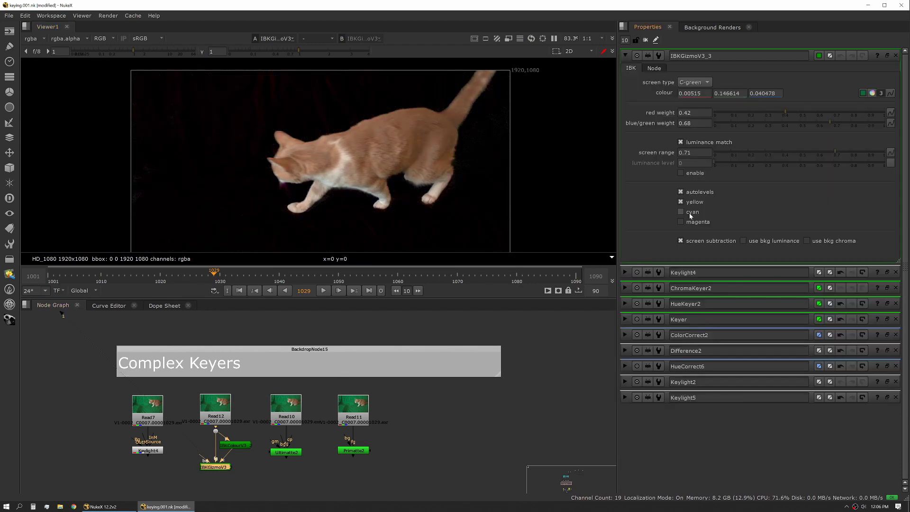
left_click(744, 240)
left_click(807, 241)
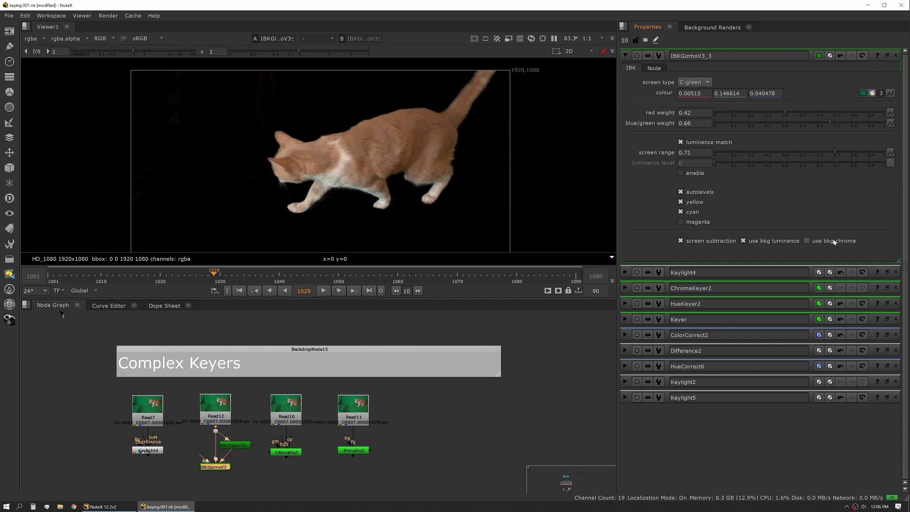
left_click(774, 242)
left_click(765, 241)
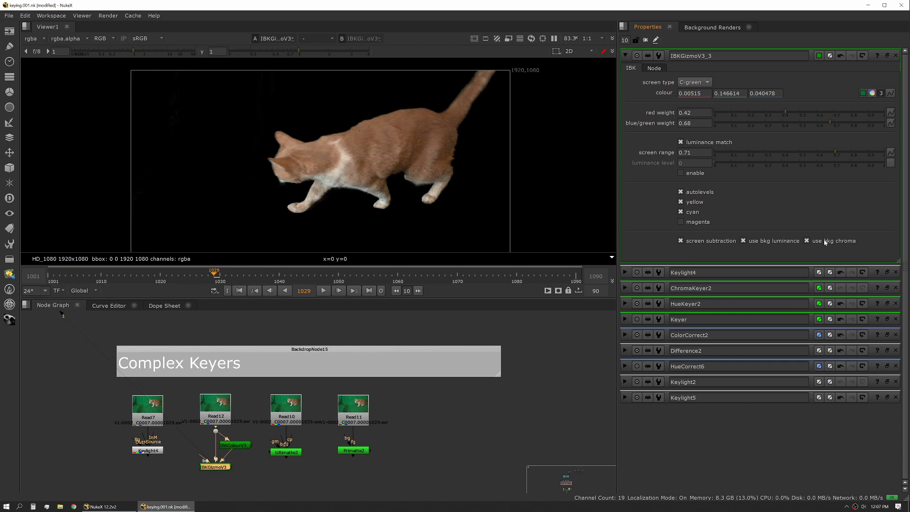
Step: Check the IBKGizmo's alpha matte, go to frame 1014 and inspect the cat's whiskers in colour
key("a")
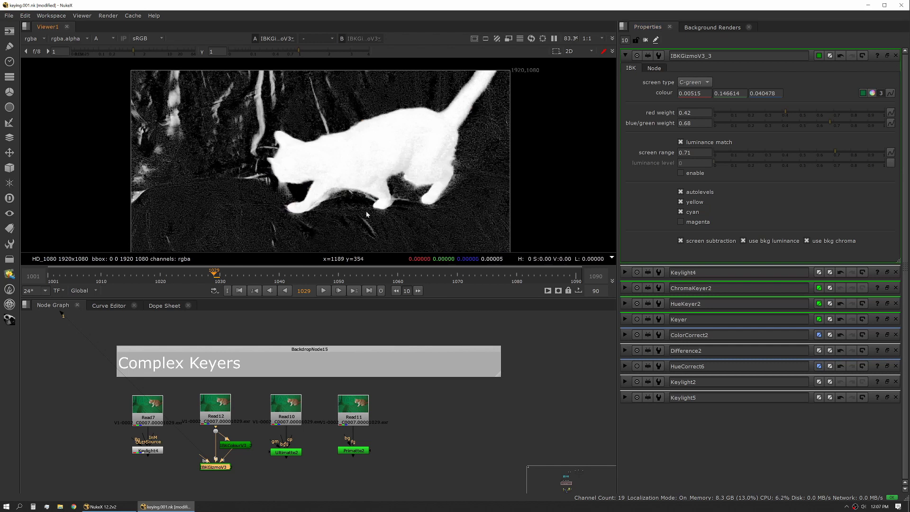
middle_click_drag(368, 216, 380, 187)
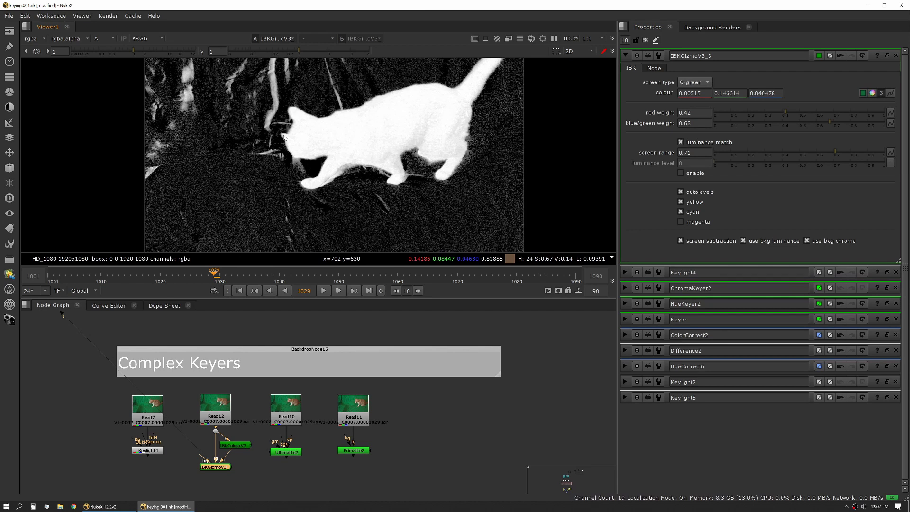
key("Left")
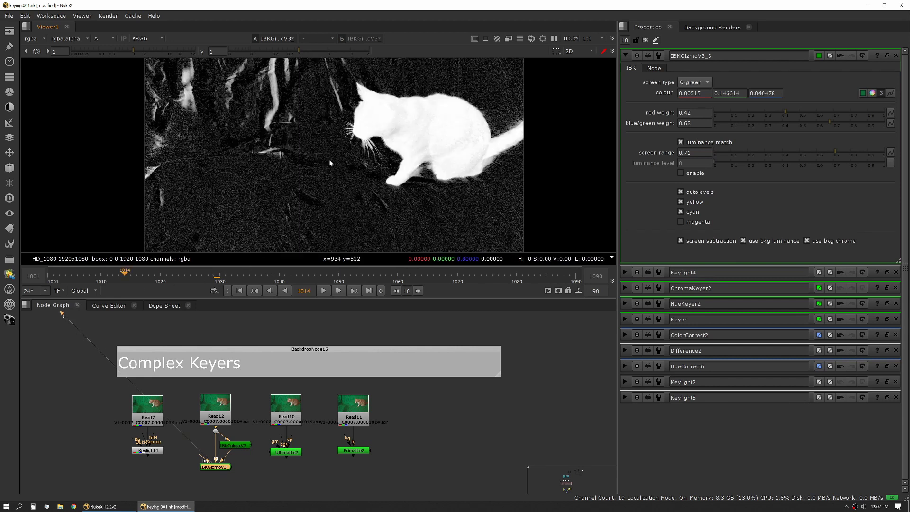
key("a")
scroll(365, 138, "up", 3)
scroll(364, 139, "up", 2)
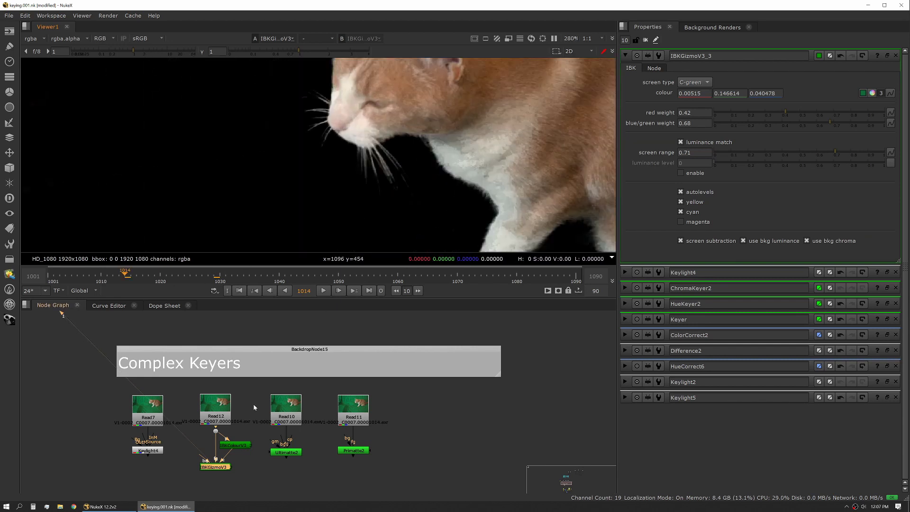
Step: Turn off use bkg luminance and use bkg chroma on the IBKGizmo, set red weight to 0.47 and lower the blue/green weight
left_click(762, 243)
left_click(807, 241)
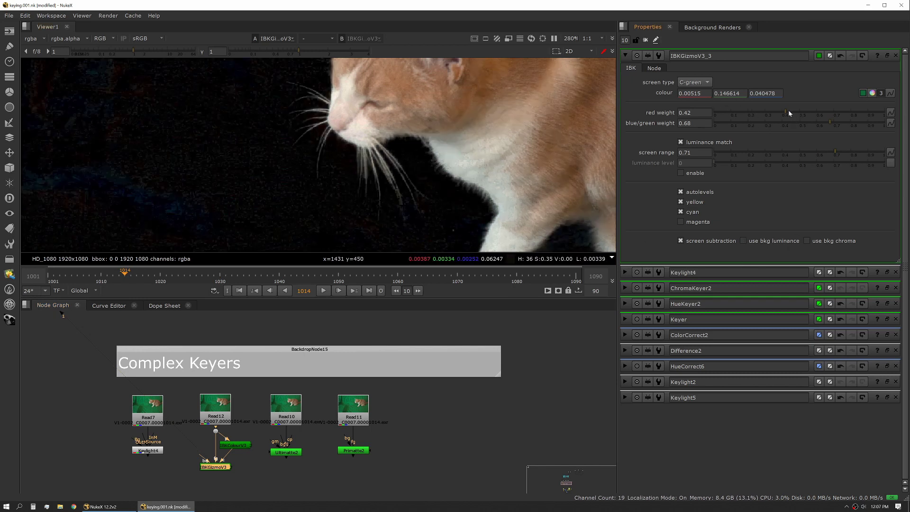
left_click_drag(786, 114, 791, 114)
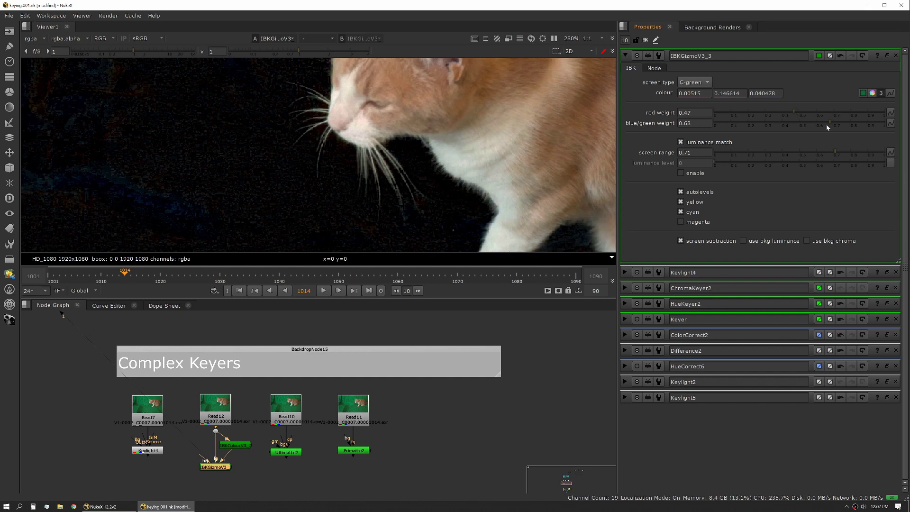
left_click(795, 123)
Step: View Keylight4's result on the whiskers at frame 1014 for comparison with the IBK key
left_click(154, 450)
key("1")
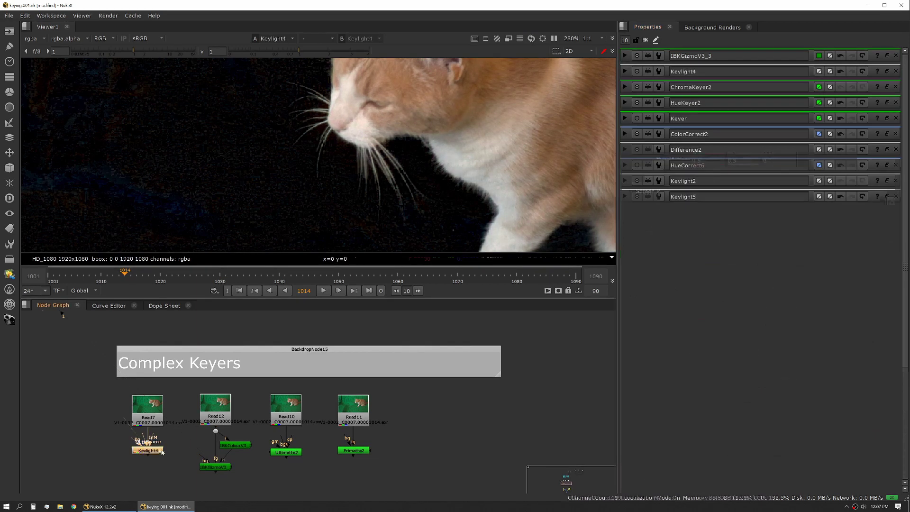
key("a")
key("a")
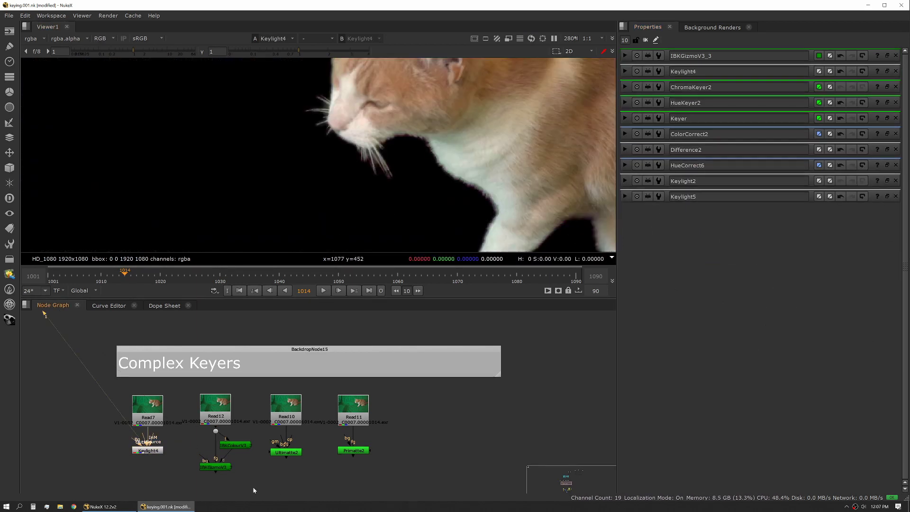
Step: View the Ultimatte2 result around the cat's head and whiskers
key("ctrl+z")
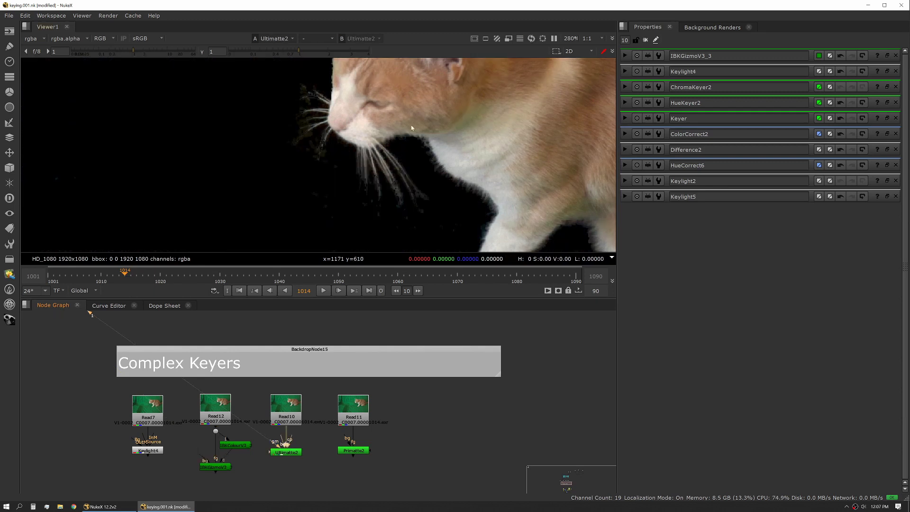
key("1")
scroll(383, 137, "down", 2)
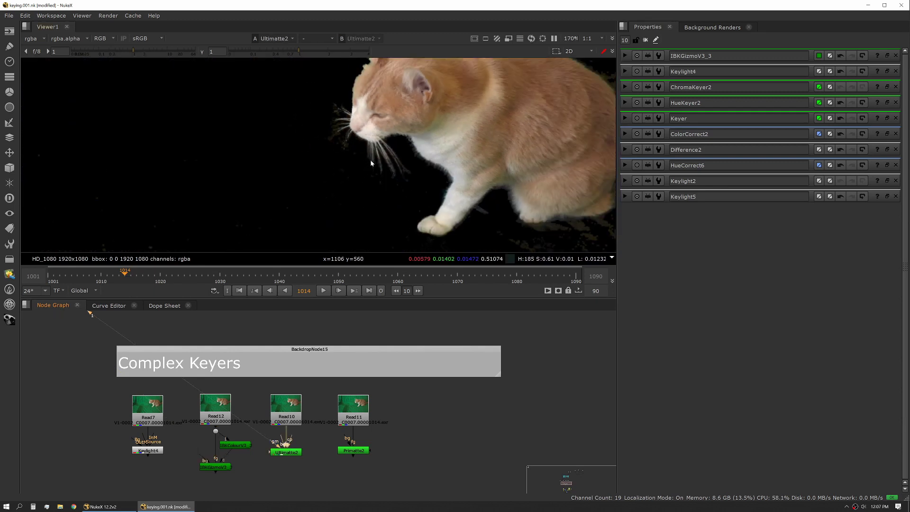
Step: Open Ultimatte2's properties and review its density, screen correct and shadows settings, ending on the main Ultimatte settings
double_click(287, 452)
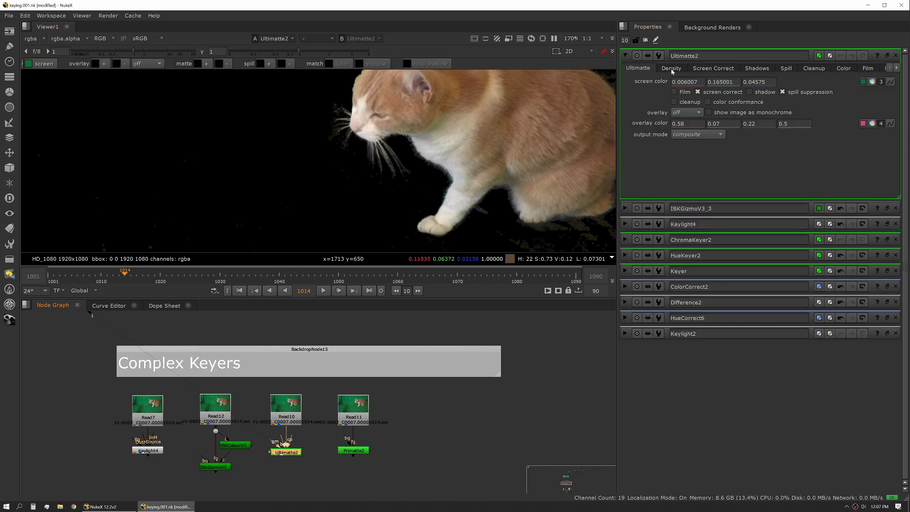
left_click(672, 70)
left_click(722, 70)
left_click(760, 70)
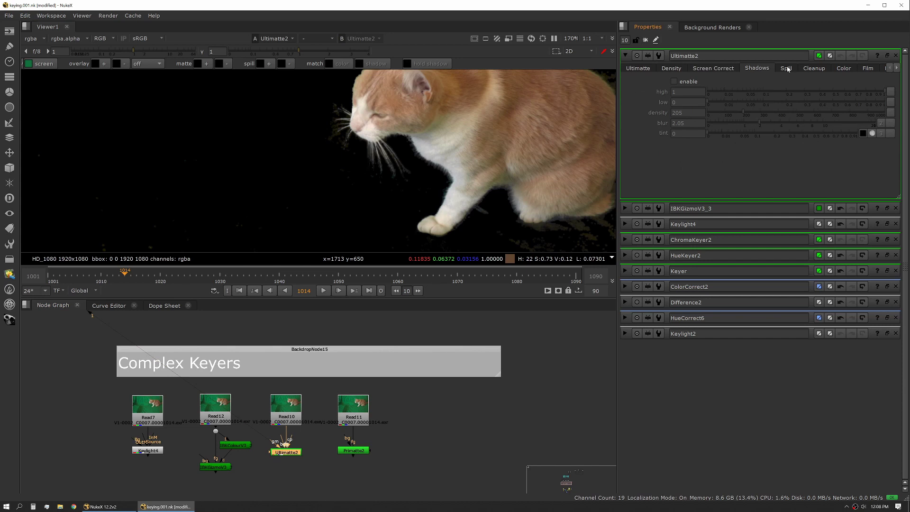
left_click(647, 69)
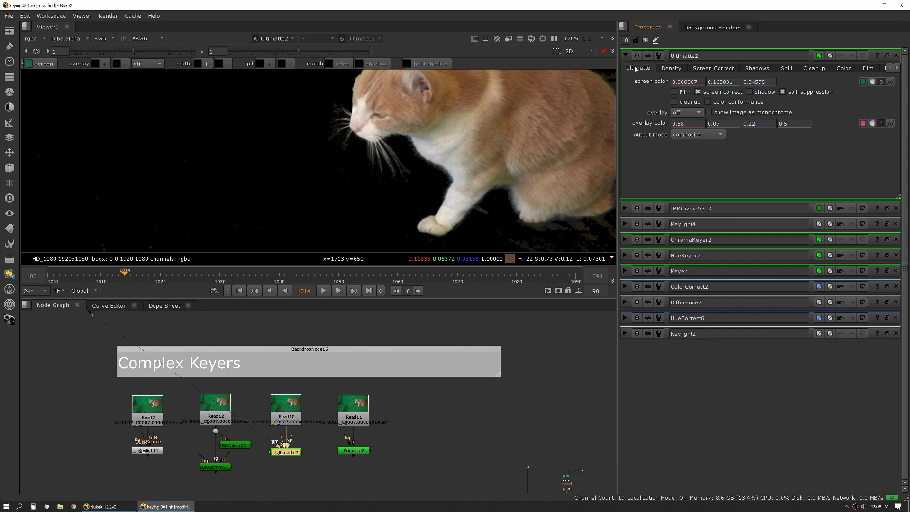
Step: View the Primatte2 result, open its properties and examine the available operation modes, keeping Smart Select BG Color
double_click(353, 450)
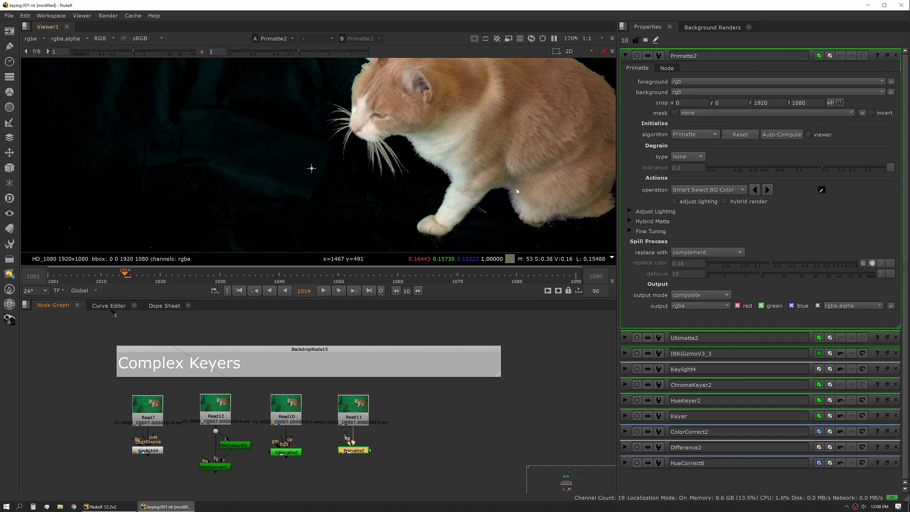
left_click(708, 190)
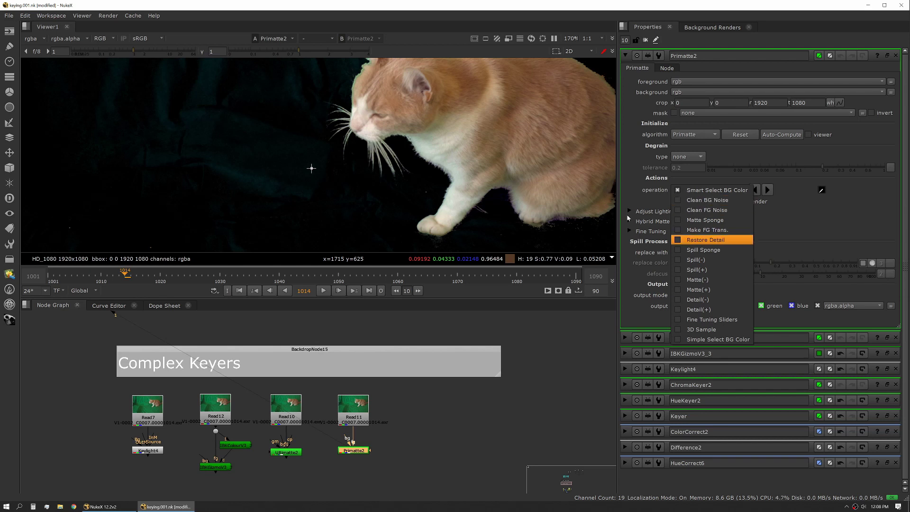
middle_click_drag(363, 447, 376, 434)
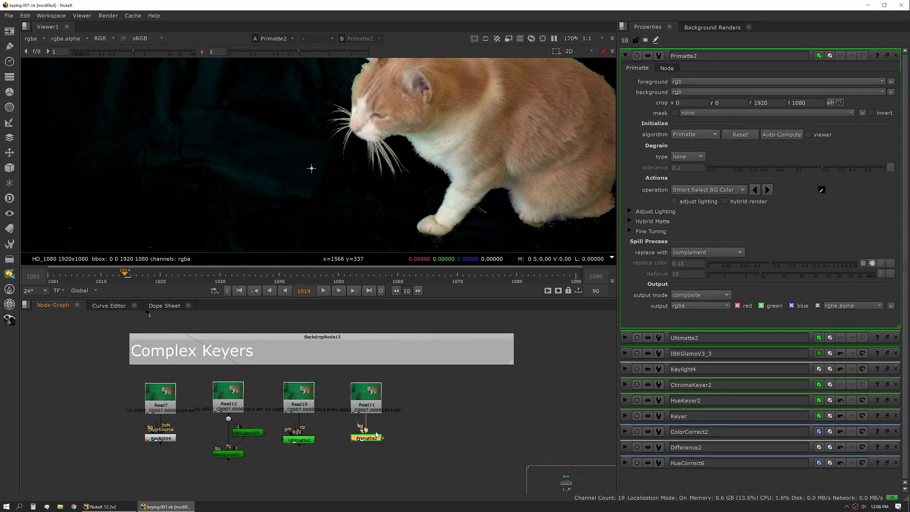